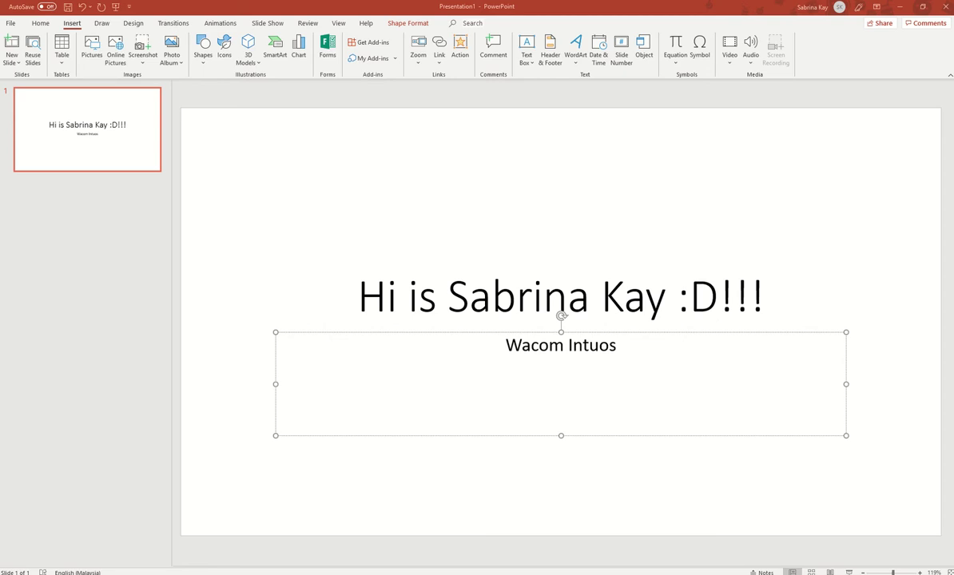
# - Above slide 1's title, scribble an ink arc, pink loops, a brown squiggle and handwritten test words including 'this'
pyautogui.press('Escape')
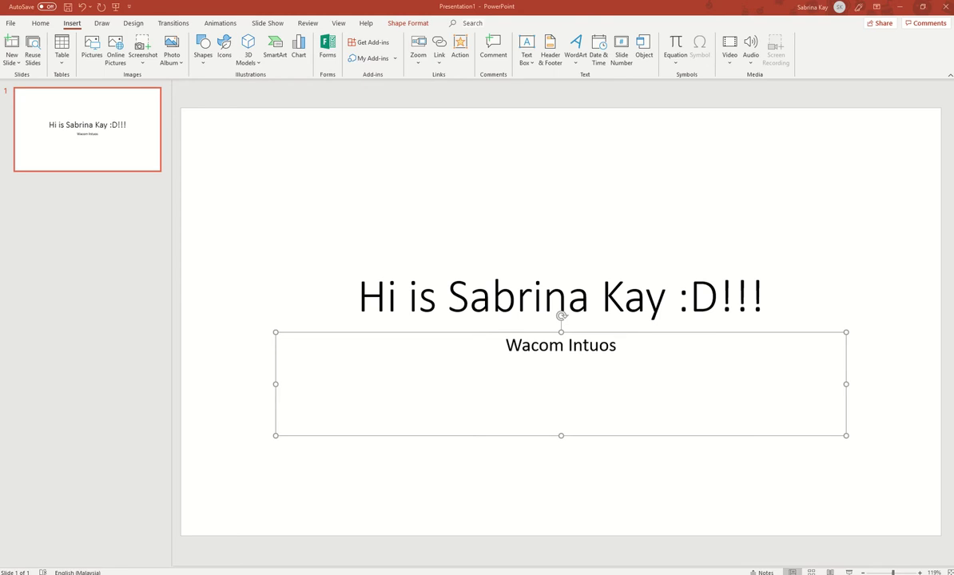
pyautogui.moveTo(353, 123); pyautogui.dragTo(376, 99)
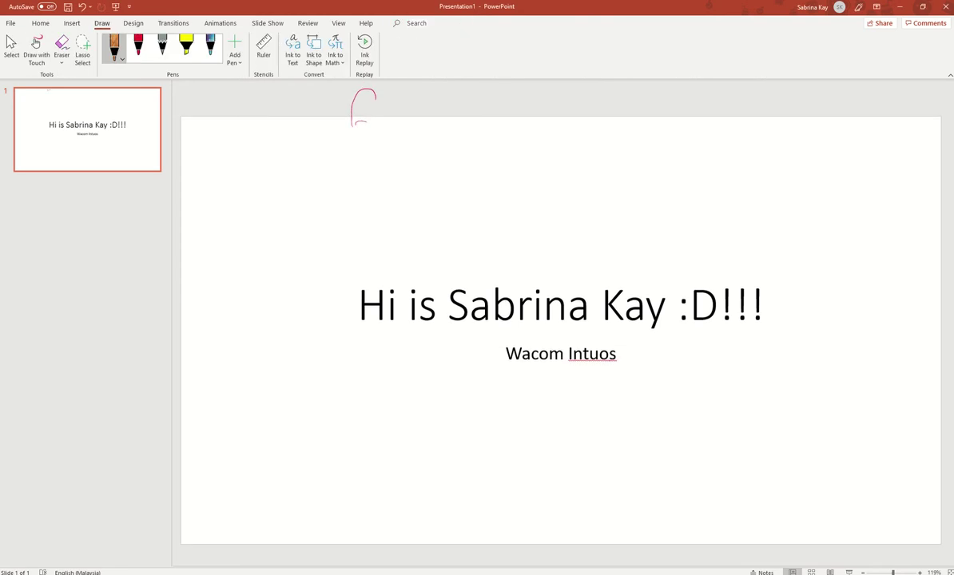
pyautogui.moveTo(342, 178)
pyautogui.mouseDown()
pyautogui.moveTo(366, 175)
pyautogui.moveTo(377, 193)
pyautogui.moveTo(369, 226)
pyautogui.moveTo(356, 220)
pyautogui.moveTo(368, 254)
pyautogui.moveTo(392, 268)
pyautogui.mouseUp()
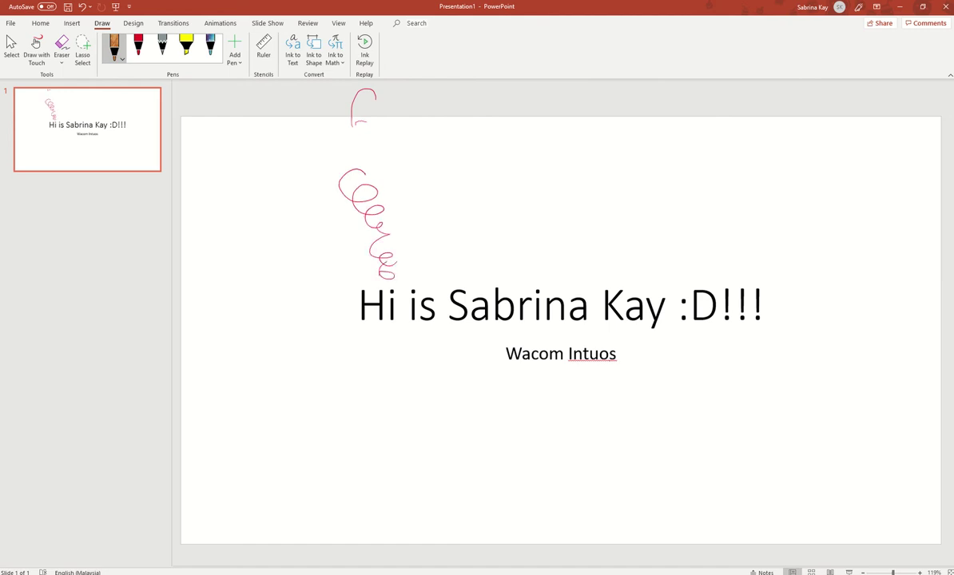
pyautogui.moveTo(245, 161)
pyautogui.mouseDown()
pyautogui.moveTo(247, 201)
pyautogui.moveTo(245, 188)
pyautogui.moveTo(283, 196)
pyautogui.mouseUp()
pyautogui.moveTo(371, 137)
pyautogui.mouseDown()
pyautogui.moveTo(377, 155)
pyautogui.moveTo(464, 219)
pyautogui.mouseUp()
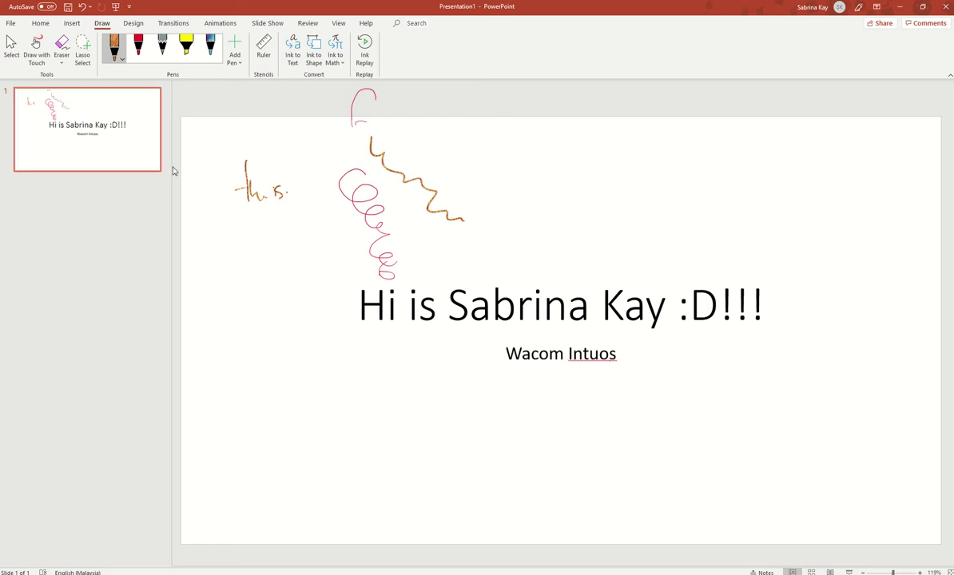
pyautogui.moveTo(246, 202)
pyautogui.mouseDown()
pyautogui.moveTo(245, 229)
pyautogui.moveTo(358, 232)
pyautogui.mouseUp()
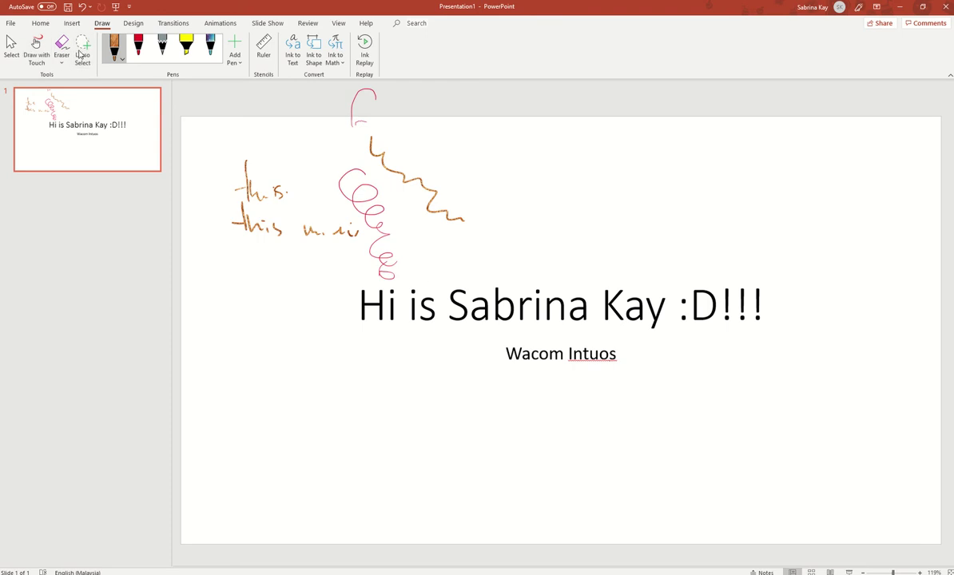
# - Add a new slide after slide 1 and give it the Blank layout
pyautogui.click(11, 50)
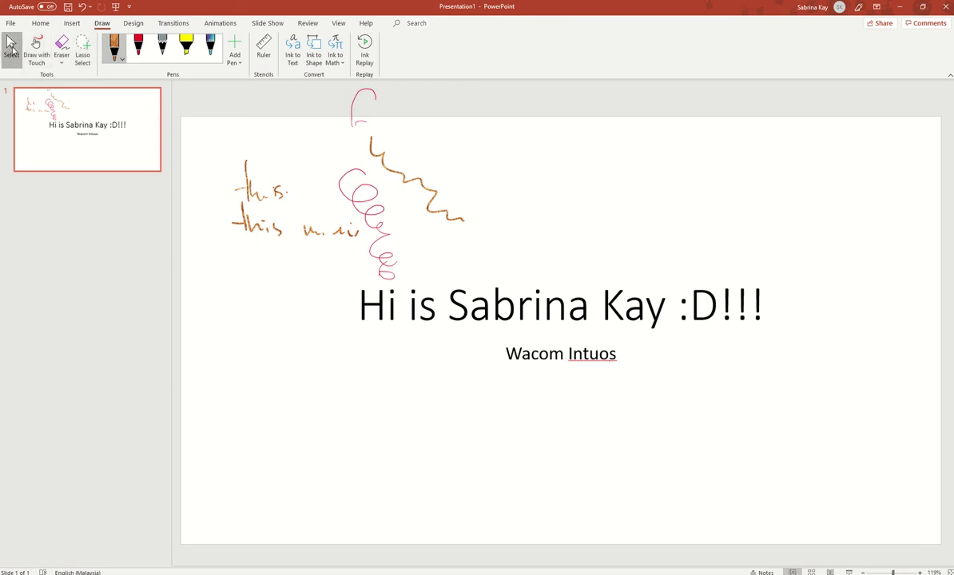
pyautogui.rightClick(106, 158)
pyautogui.click(141, 225)
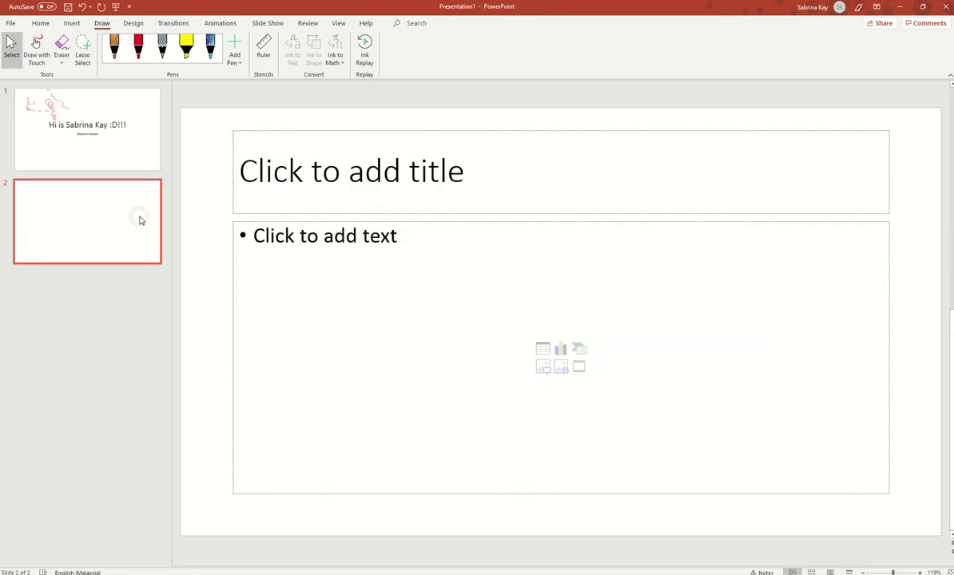
pyautogui.rightClick(139, 217)
pyautogui.moveTo(189, 343)
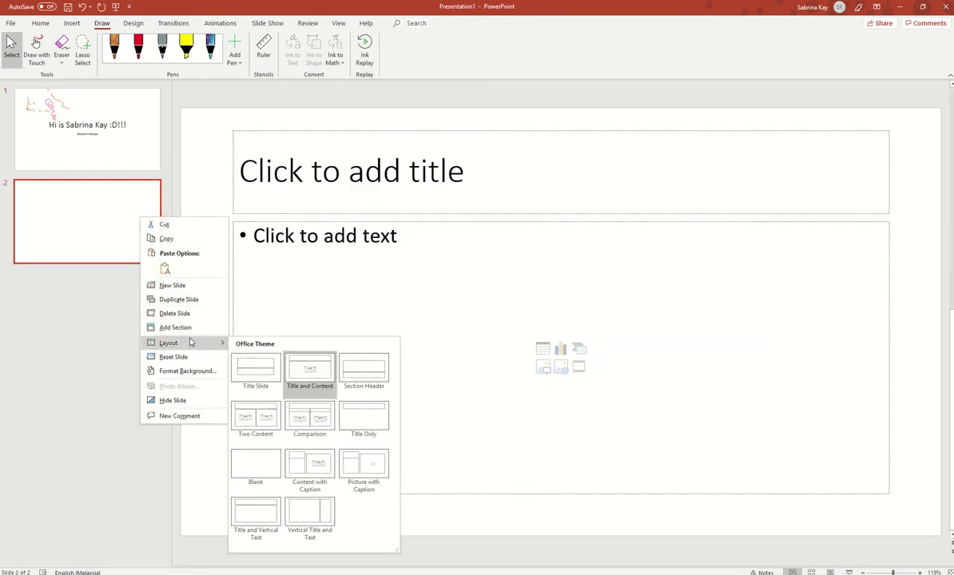
pyautogui.click(258, 457)
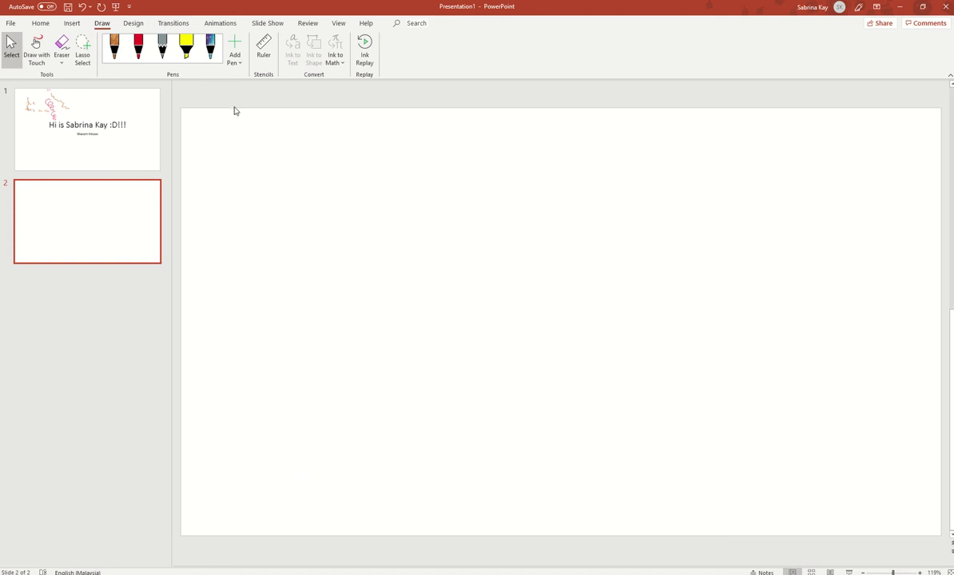
# - Pick the Galaxy pen and begin handwriting 'Hi' on slide 2
pyautogui.click(212, 50)
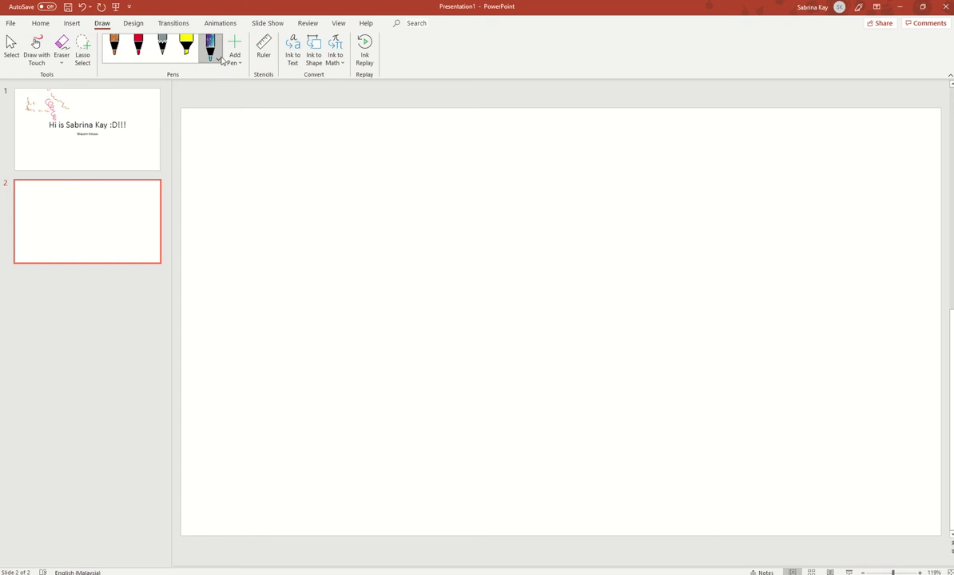
pyautogui.click(218, 63)
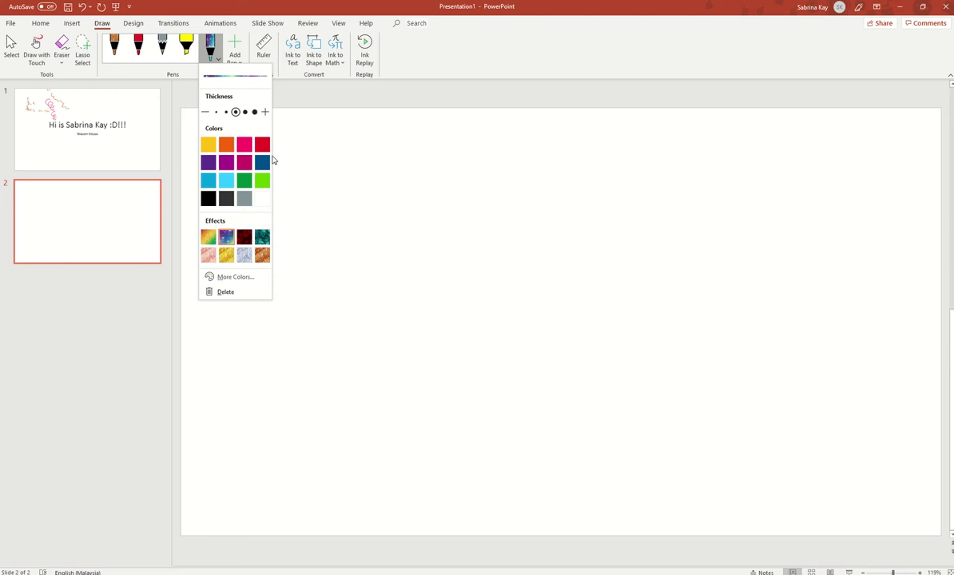
pyautogui.moveTo(288, 132)
pyautogui.mouseDown()
pyautogui.moveTo(287, 160)
pyautogui.moveTo(292, 148)
pyautogui.moveTo(294, 158)
pyautogui.moveTo(328, 159)
pyautogui.mouseUp()
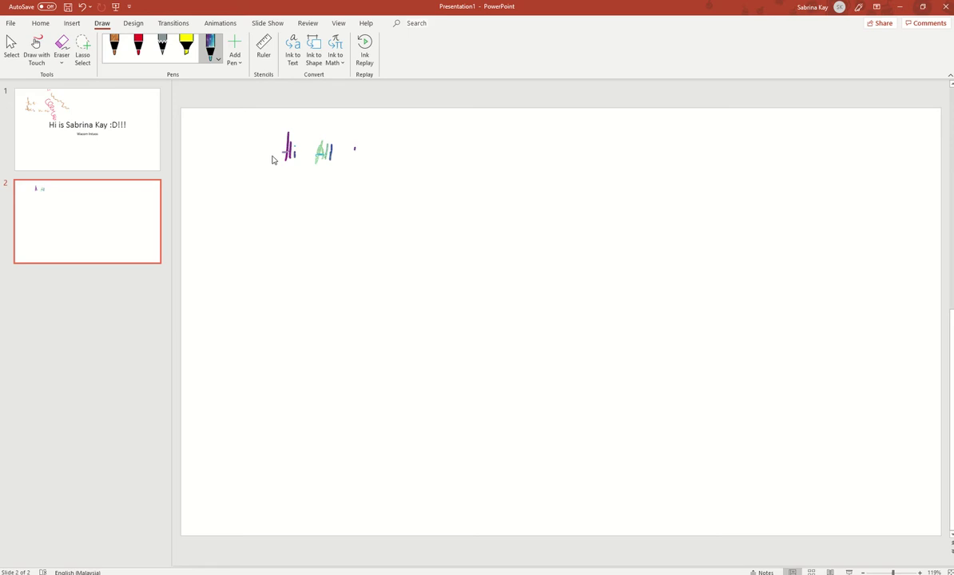
# - Finish the first line, ':D! Have a great weekend!', in galaxy ink
pyautogui.moveTo(361, 146)
pyautogui.mouseDown()
pyautogui.moveTo(360, 160)
pyautogui.moveTo(379, 162)
pyautogui.mouseUp()
pyautogui.click(375, 169)
pyautogui.moveTo(413, 138)
pyautogui.mouseDown()
pyautogui.moveTo(411, 164)
pyautogui.moveTo(420, 153)
pyautogui.moveTo(416, 163)
pyautogui.moveTo(423, 160)
pyautogui.mouseUp()
pyautogui.moveTo(429, 154)
pyautogui.mouseDown()
pyautogui.moveTo(502, 170)
pyautogui.moveTo(550, 147)
pyautogui.moveTo(548, 171)
pyautogui.mouseUp()
pyautogui.moveTo(543, 160)
pyautogui.mouseDown()
pyautogui.moveTo(627, 159)
pyautogui.moveTo(690, 172)
pyautogui.mouseUp()
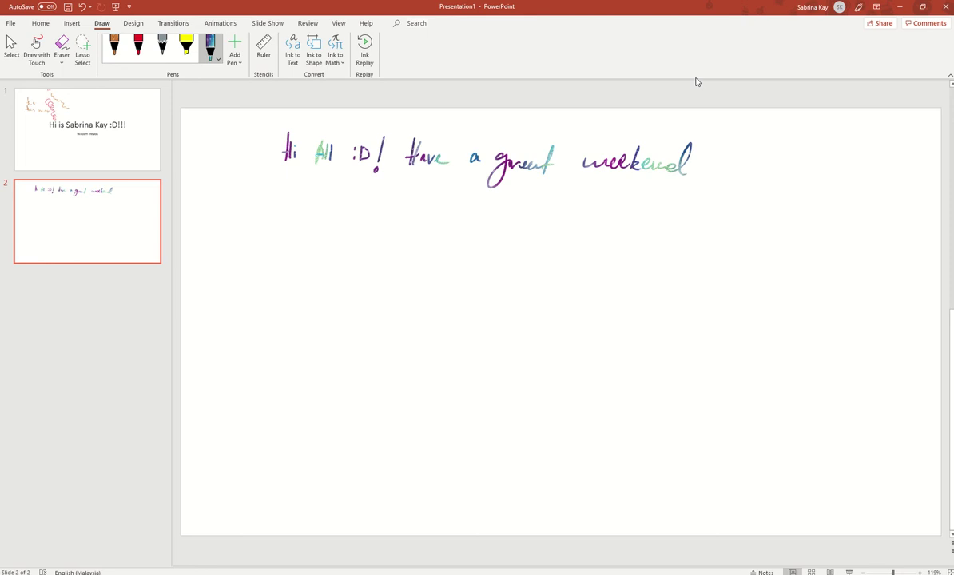
pyautogui.moveTo(713, 131); pyautogui.dragTo(706, 156)
pyautogui.click(706, 168)
# - Write 'Tomorrow is a Monday!' on a second line and draw T-shaped eyes below
pyautogui.moveTo(191, 196)
pyautogui.mouseDown()
pyautogui.moveTo(214, 195)
pyautogui.moveTo(202, 231)
pyautogui.mouseUp()
pyautogui.moveTo(215, 207)
pyautogui.mouseDown()
pyautogui.moveTo(212, 216)
pyautogui.moveTo(222, 210)
pyautogui.moveTo(233, 227)
pyautogui.moveTo(310, 212)
pyautogui.mouseUp()
pyautogui.moveTo(306, 212)
pyautogui.mouseDown()
pyautogui.moveTo(305, 230)
pyautogui.moveTo(361, 219)
pyautogui.moveTo(371, 229)
pyautogui.moveTo(463, 231)
pyautogui.moveTo(469, 260)
pyautogui.mouseUp()
pyautogui.click(436, 231)
pyautogui.moveTo(505, 209); pyautogui.dragTo(501, 240)
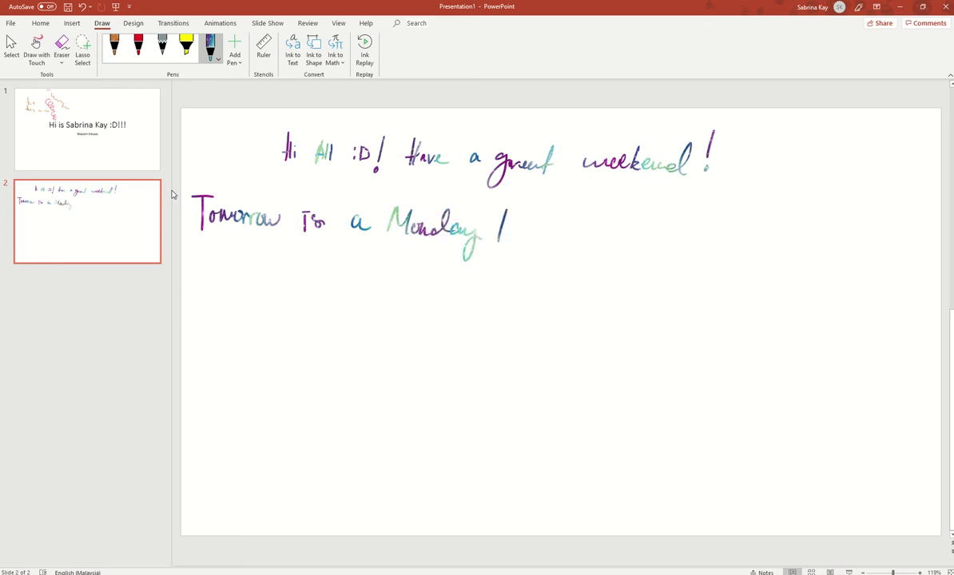
pyautogui.click(499, 251)
pyautogui.moveTo(266, 270)
pyautogui.mouseDown()
pyautogui.moveTo(293, 269)
pyautogui.moveTo(281, 295)
pyautogui.moveTo(321, 270)
pyautogui.moveTo(316, 312)
pyautogui.moveTo(280, 315)
pyautogui.mouseUp()
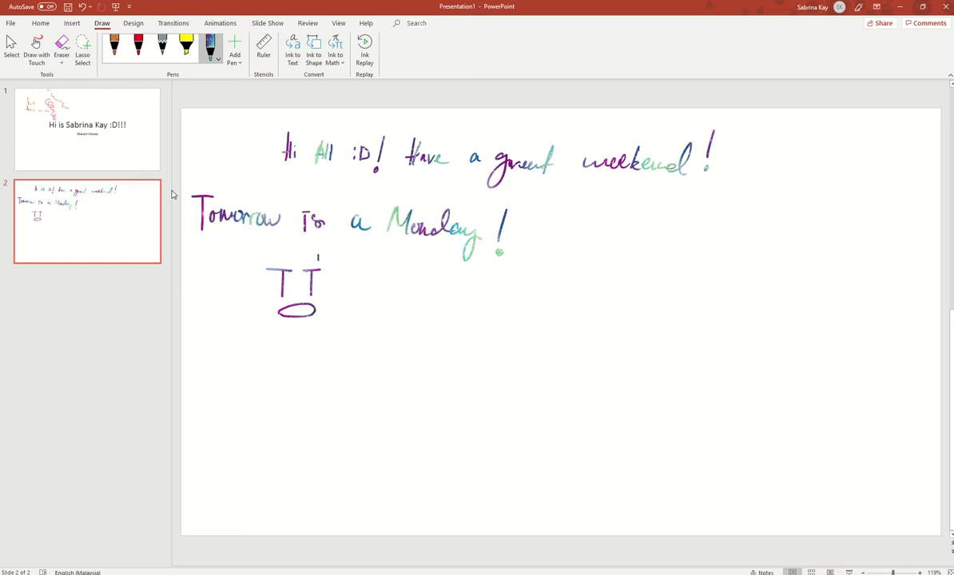
# - Circle the T-T face, add spiky hair and a neck, then start a round head at lower right
pyautogui.moveTo(293, 254)
pyautogui.mouseDown()
pyautogui.moveTo(264, 276)
pyautogui.moveTo(336, 272)
pyautogui.moveTo(302, 254)
pyautogui.mouseUp()
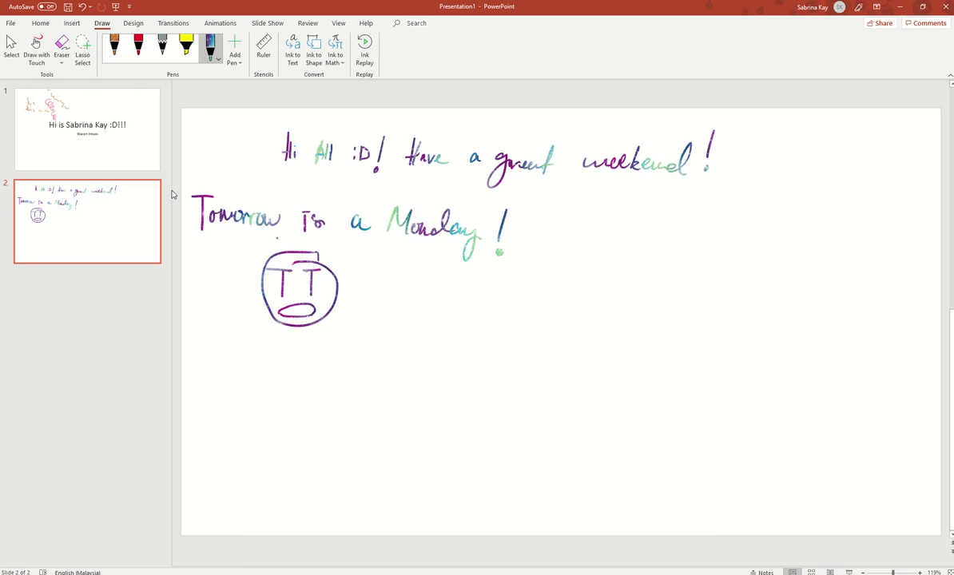
pyautogui.moveTo(286, 237)
pyautogui.mouseDown()
pyautogui.moveTo(294, 253)
pyautogui.moveTo(326, 260)
pyautogui.mouseUp()
pyautogui.moveTo(261, 238); pyautogui.dragTo(270, 257)
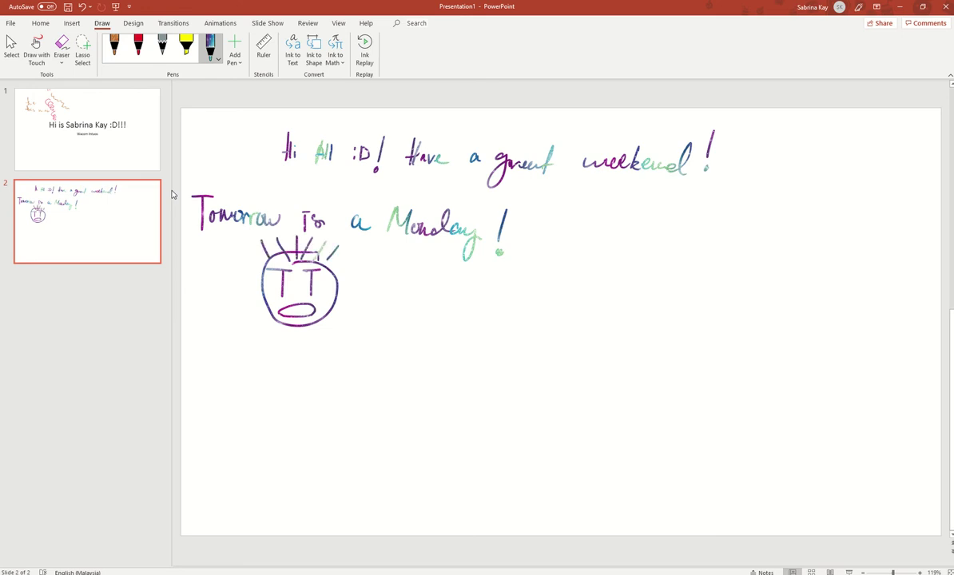
pyautogui.moveTo(277, 325)
pyautogui.mouseDown()
pyautogui.moveTo(315, 343)
pyautogui.moveTo(314, 325)
pyautogui.mouseUp()
pyautogui.moveTo(607, 322)
pyautogui.mouseDown()
pyautogui.moveTo(578, 322)
pyautogui.moveTo(556, 352)
pyautogui.moveTo(579, 391)
pyautogui.moveTo(649, 385)
pyautogui.moveTo(654, 353)
pyautogui.moveTo(638, 326)
pyautogui.moveTo(589, 318)
pyautogui.moveTo(613, 325)
pyautogui.moveTo(630, 354)
pyautogui.mouseUp()
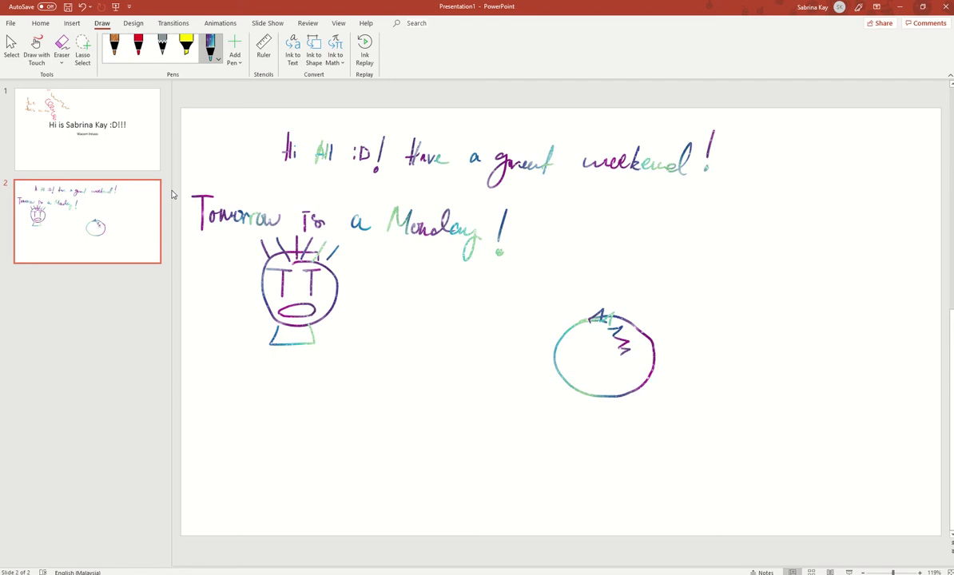
# - Add zigzag spikes to the round head and thicken its left and right outline
pyautogui.moveTo(606, 313); pyautogui.dragTo(616, 348)
pyautogui.moveTo(599, 322); pyautogui.dragTo(612, 338)
pyautogui.moveTo(573, 323); pyautogui.dragTo(561, 371)
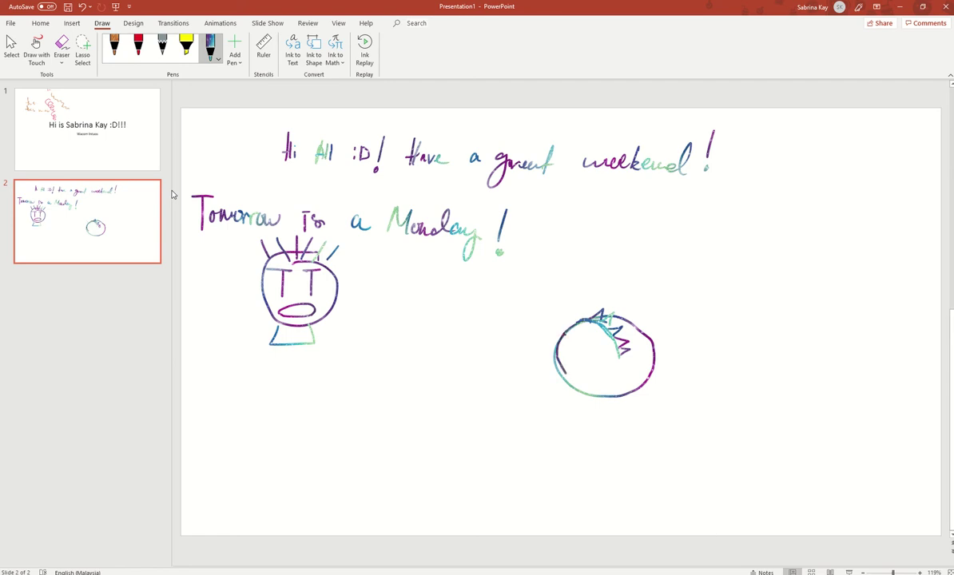
pyautogui.moveTo(563, 328)
pyautogui.mouseDown()
pyautogui.moveTo(555, 368)
pyautogui.moveTo(613, 395)
pyautogui.mouseUp()
pyautogui.moveTo(643, 324)
pyautogui.mouseDown()
pyautogui.moveTo(657, 351)
pyautogui.moveTo(648, 384)
pyautogui.mouseUp()
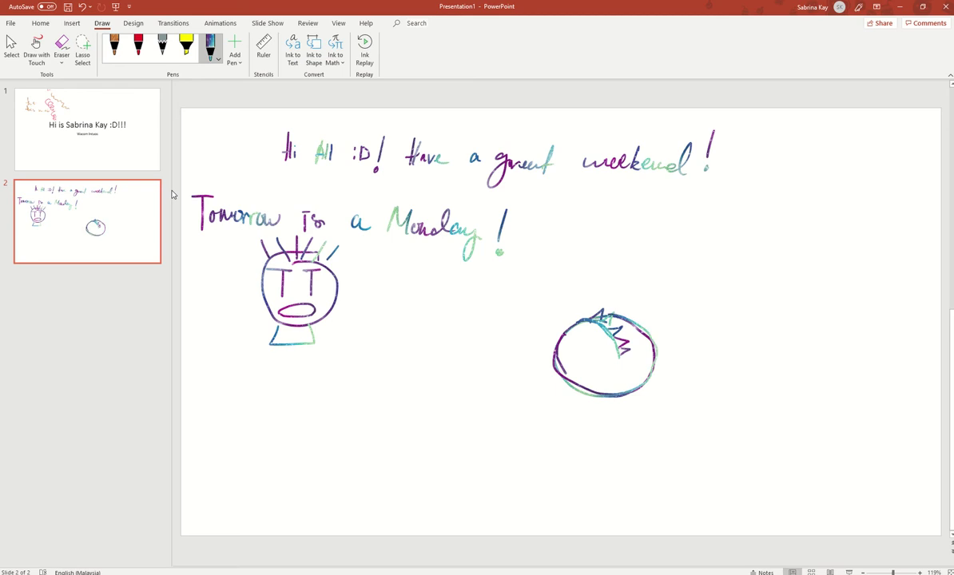
# - Draw two eyes, a toothy mouth and a large curve beneath the round head
pyautogui.moveTo(568, 360)
pyautogui.mouseDown()
pyautogui.moveTo(588, 361)
pyautogui.moveTo(570, 364)
pyautogui.mouseUp()
pyautogui.moveTo(632, 358); pyautogui.dragTo(644, 358)
pyautogui.moveTo(609, 365); pyautogui.dragTo(618, 361)
pyautogui.moveTo(611, 363); pyautogui.dragTo(621, 359)
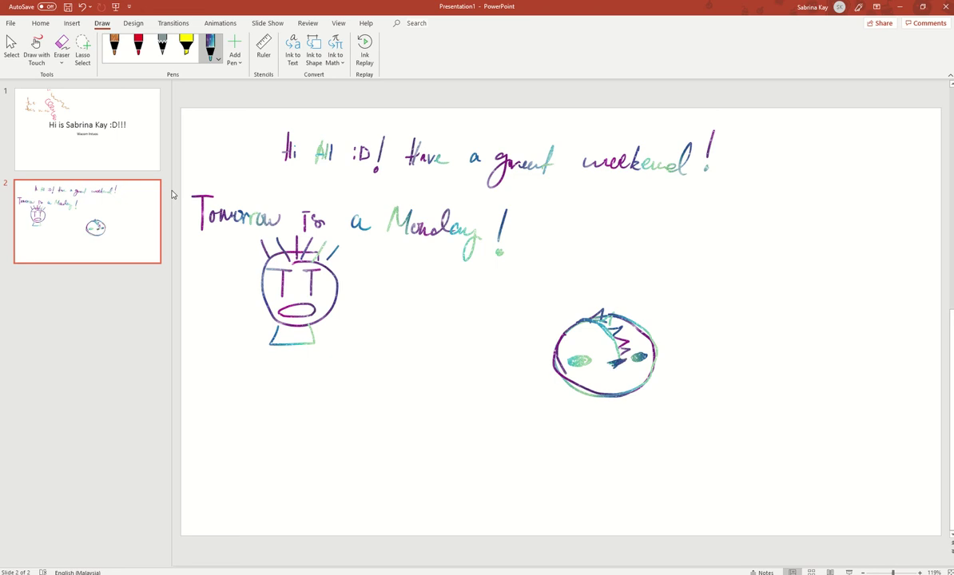
pyautogui.moveTo(575, 372)
pyautogui.mouseDown()
pyautogui.moveTo(631, 375)
pyautogui.moveTo(584, 382)
pyautogui.moveTo(628, 380)
pyautogui.mouseUp()
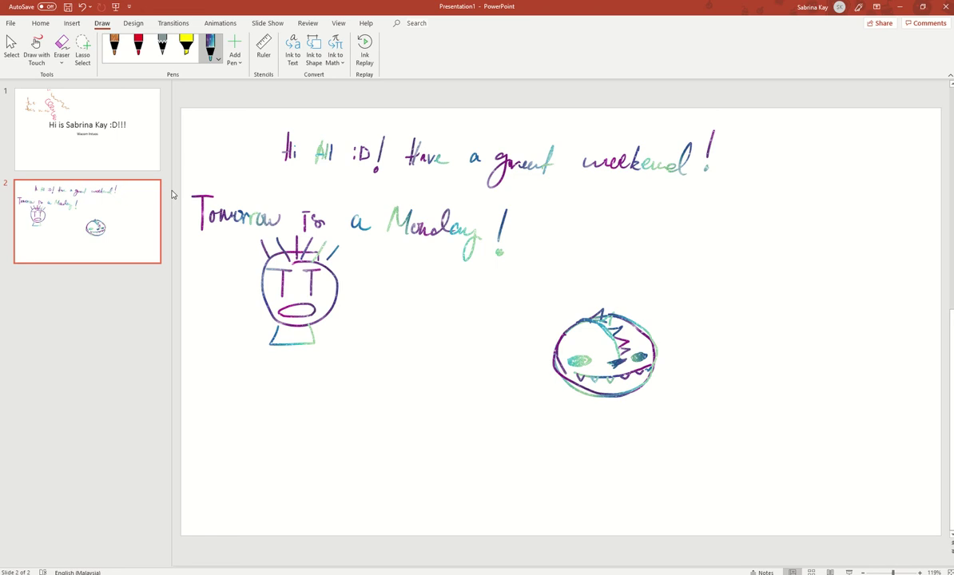
pyautogui.moveTo(553, 355)
pyautogui.mouseDown()
pyautogui.moveTo(544, 396)
pyautogui.moveTo(564, 424)
pyautogui.moveTo(613, 433)
pyautogui.moveTo(650, 403)
pyautogui.mouseUp()
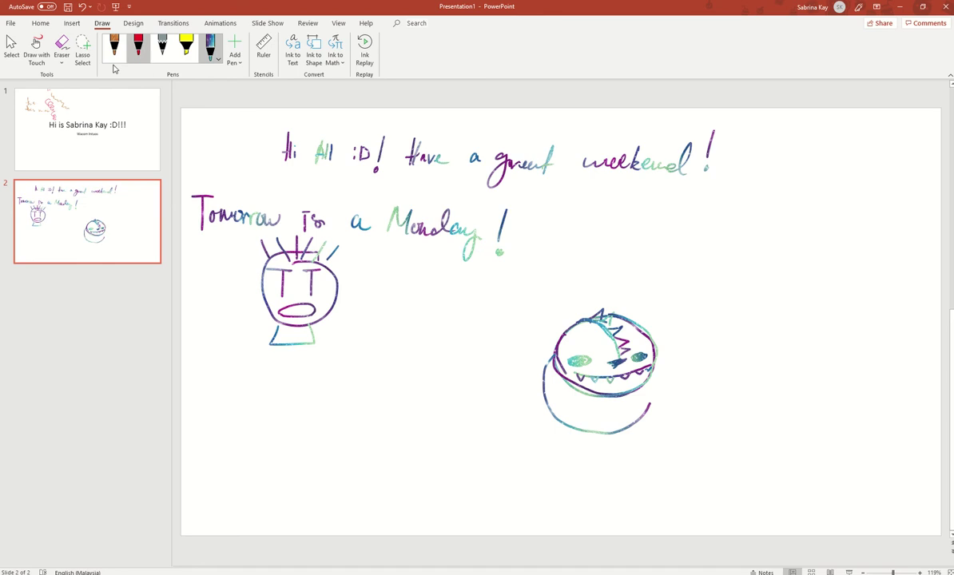
# - Undo the large curve under the round head and return to the Galaxy pen
pyautogui.click(68, 48)
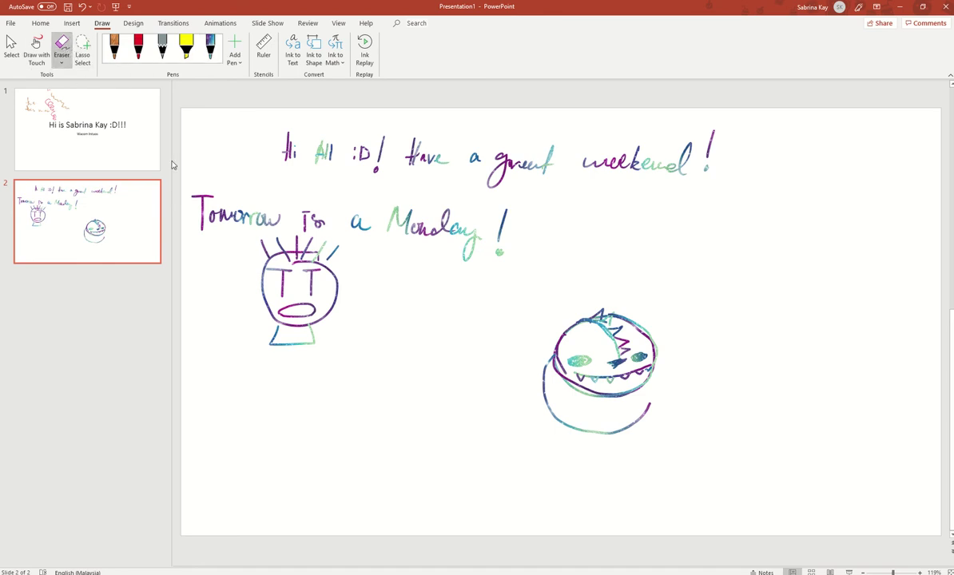
pyautogui.hotkey('ctrl', 'z')
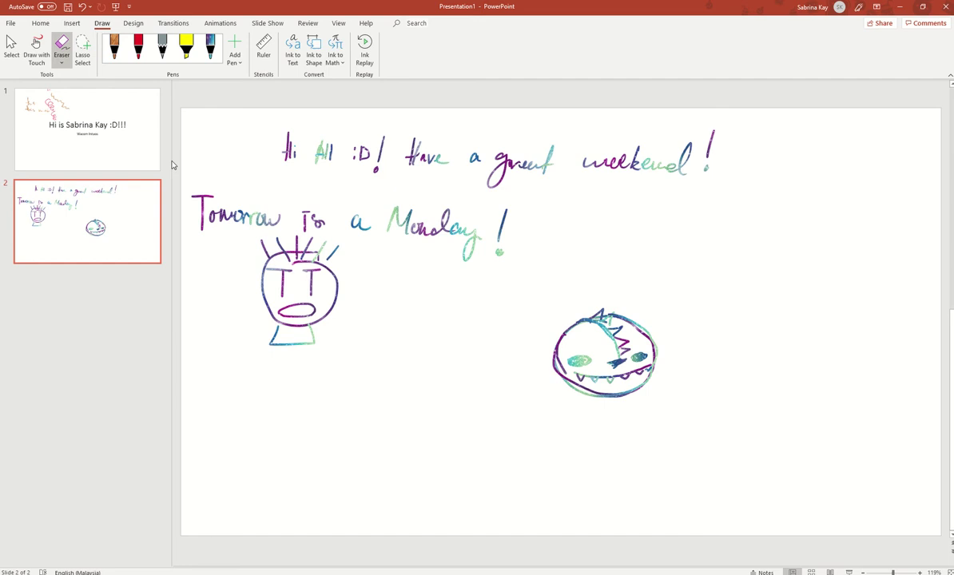
pyautogui.click(212, 46)
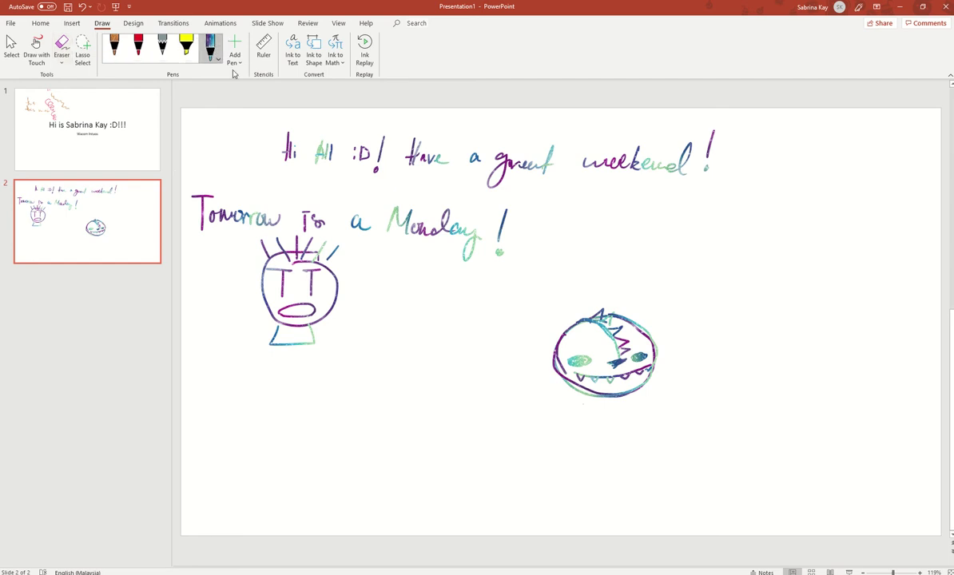
# - Draw the dinosaur's body outline, a small belly arm and a stroke beside its head
pyautogui.moveTo(568, 392)
pyautogui.mouseDown()
pyautogui.moveTo(549, 436)
pyautogui.moveTo(561, 475)
pyautogui.moveTo(617, 471)
pyautogui.moveTo(629, 404)
pyautogui.mouseUp()
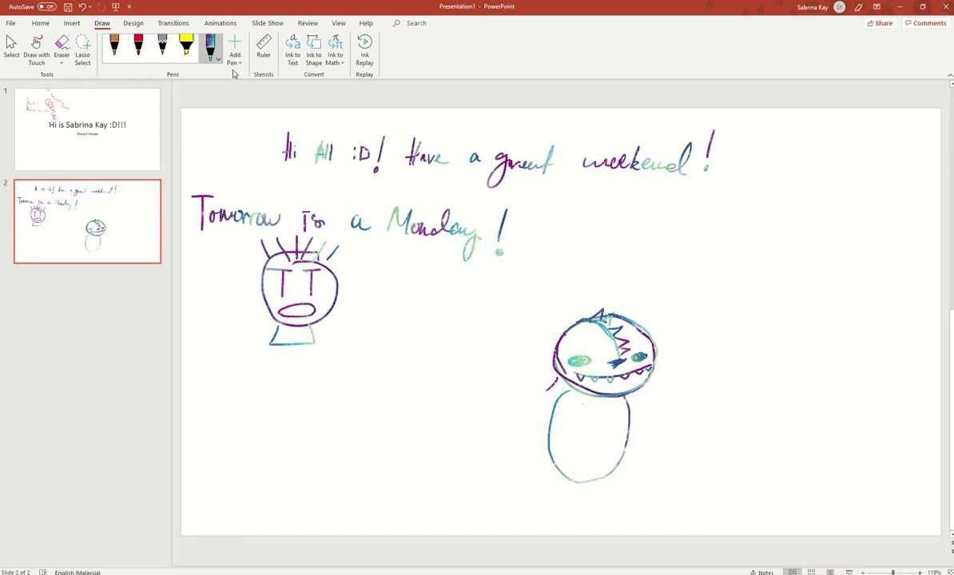
pyautogui.moveTo(558, 377)
pyautogui.mouseDown()
pyautogui.moveTo(536, 409)
pyautogui.moveTo(551, 439)
pyautogui.moveTo(537, 462)
pyautogui.moveTo(543, 496)
pyautogui.moveTo(562, 482)
pyautogui.moveTo(605, 479)
pyautogui.mouseUp()
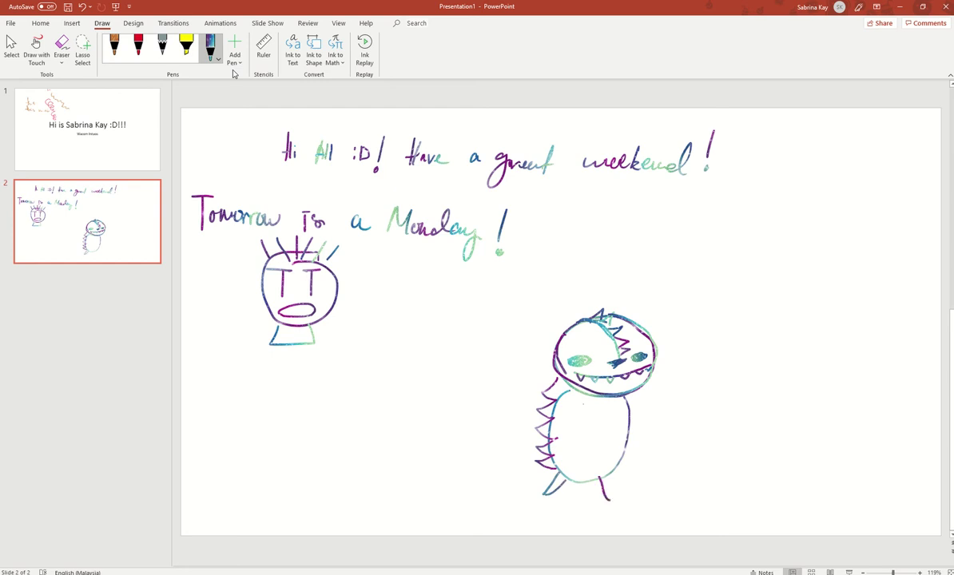
pyautogui.moveTo(573, 410)
pyautogui.mouseDown()
pyautogui.moveTo(564, 431)
pyautogui.moveTo(611, 430)
pyautogui.mouseUp()
pyautogui.moveTo(668, 368)
pyautogui.mouseDown()
pyautogui.moveTo(709, 351)
pyautogui.moveTo(687, 374)
pyautogui.moveTo(694, 369)
pyautogui.mouseUp()
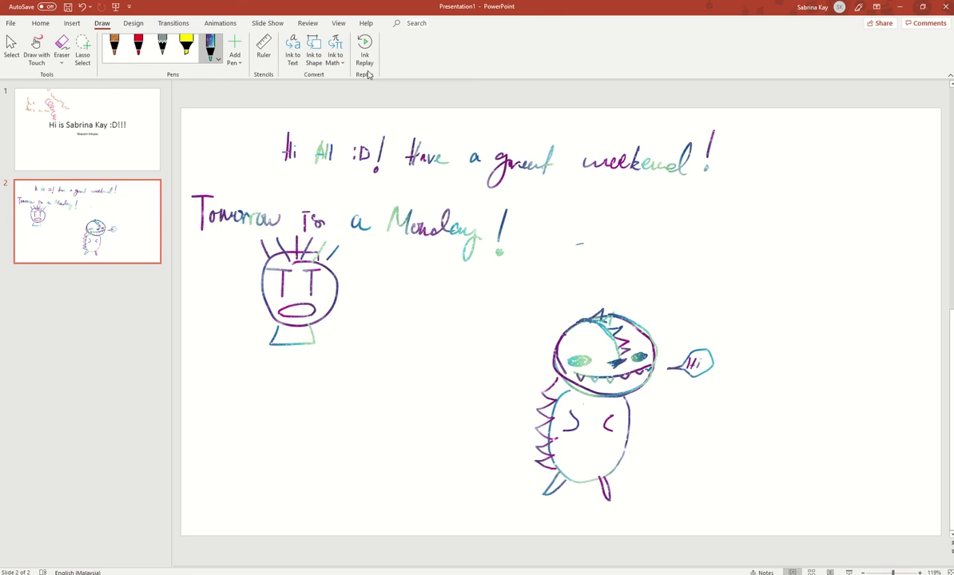
# - Insert a new slide 3 after slide 2
pyautogui.click(141, 244)
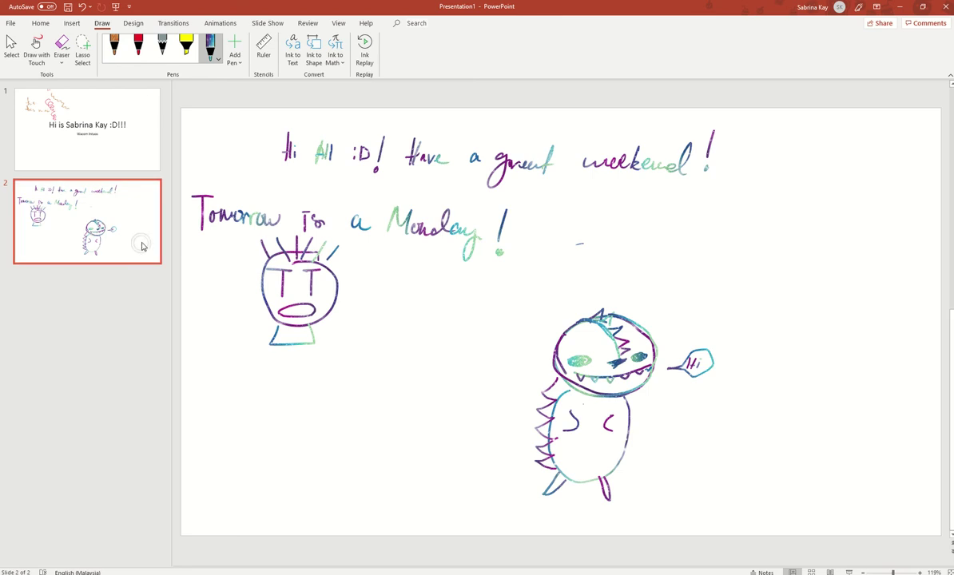
pyautogui.rightClick(142, 246)
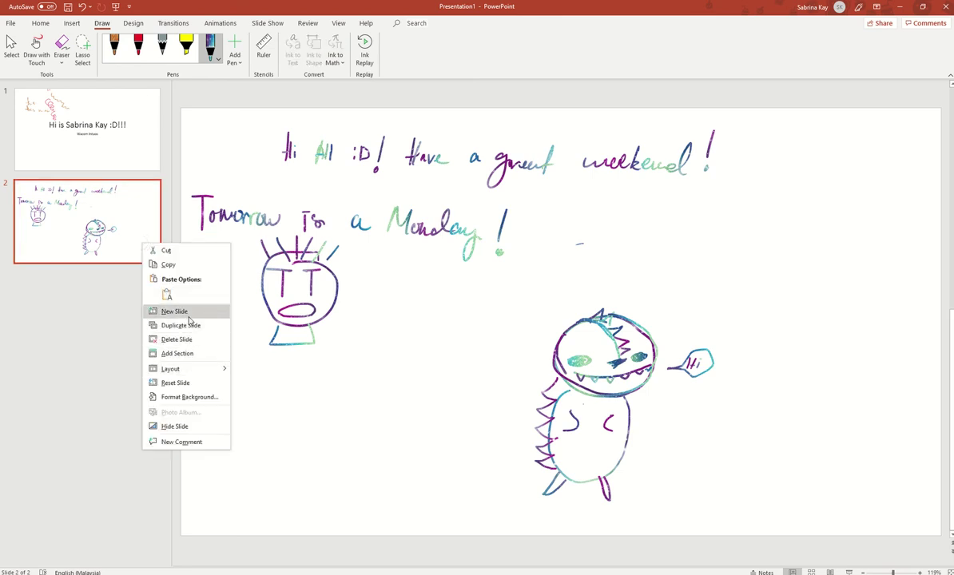
pyautogui.click(187, 314)
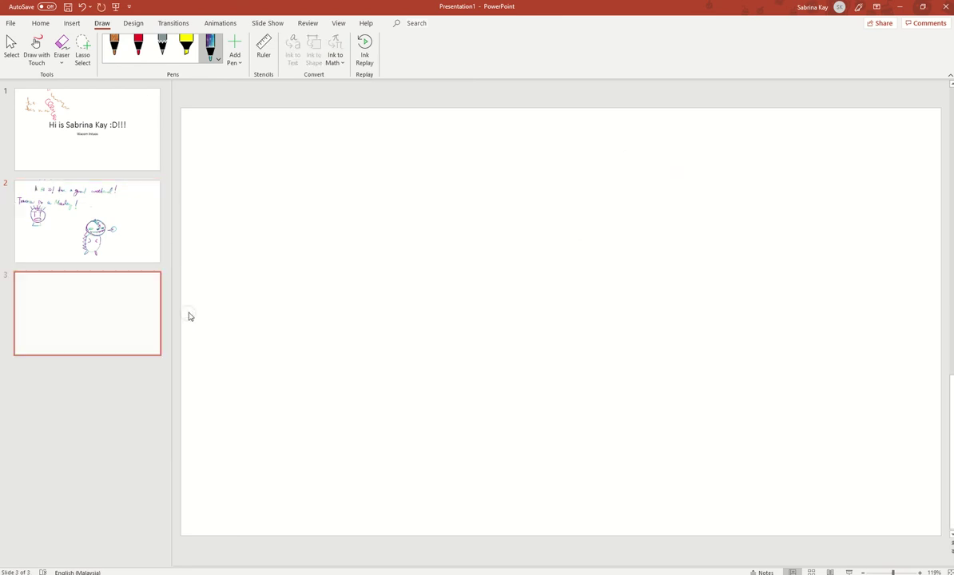
pyautogui.rightClick(139, 316)
pyautogui.press('Escape')
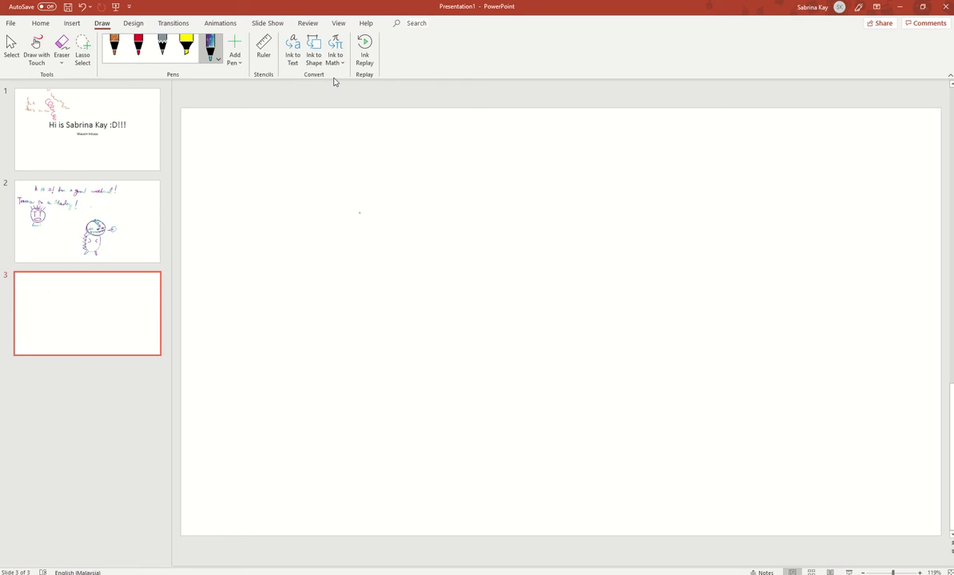
# - Draw a corgi with ears, body, tail and nose, label it 'Corgi', and start a round head
pyautogui.moveTo(244, 221)
pyautogui.mouseDown()
pyautogui.moveTo(212, 260)
pyautogui.moveTo(262, 231)
pyautogui.moveTo(246, 209)
pyautogui.moveTo(259, 197)
pyautogui.moveTo(263, 214)
pyautogui.moveTo(262, 205)
pyautogui.moveTo(274, 208)
pyautogui.moveTo(268, 227)
pyautogui.moveTo(309, 263)
pyautogui.moveTo(258, 290)
pyautogui.mouseUp()
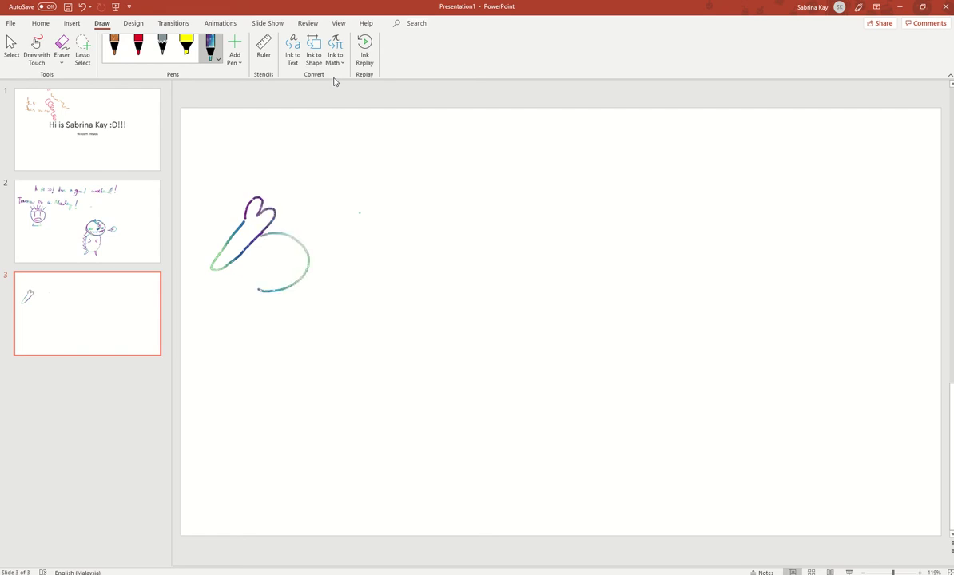
pyautogui.moveTo(246, 254)
pyautogui.mouseDown()
pyautogui.moveTo(256, 292)
pyautogui.moveTo(285, 291)
pyautogui.mouseUp()
pyautogui.moveTo(309, 256); pyautogui.dragTo(310, 267)
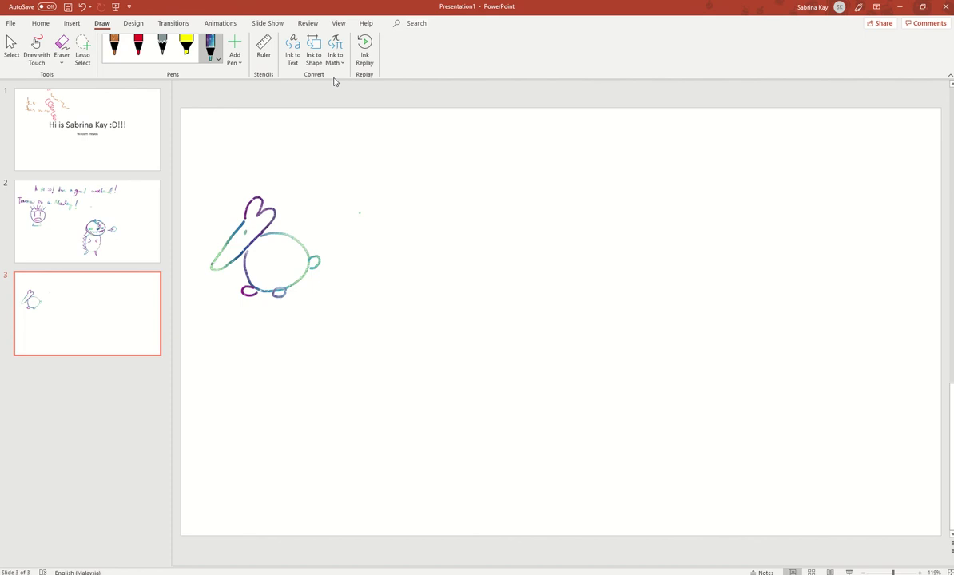
pyautogui.moveTo(212, 266); pyautogui.dragTo(218, 262)
pyautogui.moveTo(329, 198)
pyautogui.mouseDown()
pyautogui.moveTo(327, 211)
pyautogui.moveTo(361, 210)
pyautogui.moveTo(349, 225)
pyautogui.moveTo(367, 211)
pyautogui.mouseUp()
pyautogui.moveTo(367, 187); pyautogui.dragTo(367, 187)
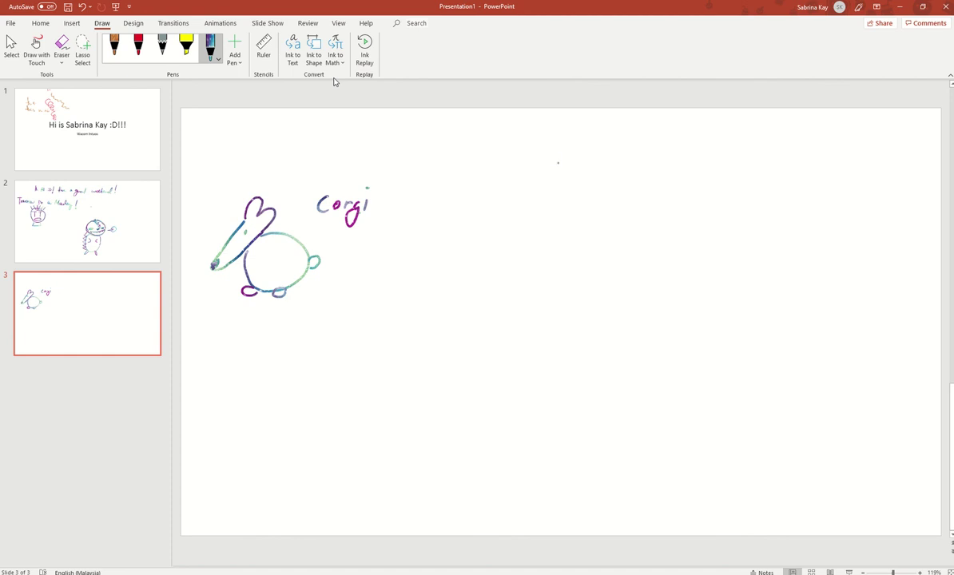
pyautogui.moveTo(558, 163)
pyautogui.mouseDown()
pyautogui.moveTo(521, 166)
pyautogui.moveTo(519, 217)
pyautogui.moveTo(560, 234)
pyautogui.moveTo(597, 212)
pyautogui.moveTo(601, 182)
pyautogui.moveTo(577, 156)
pyautogui.moveTo(537, 153)
pyautogui.mouseUp()
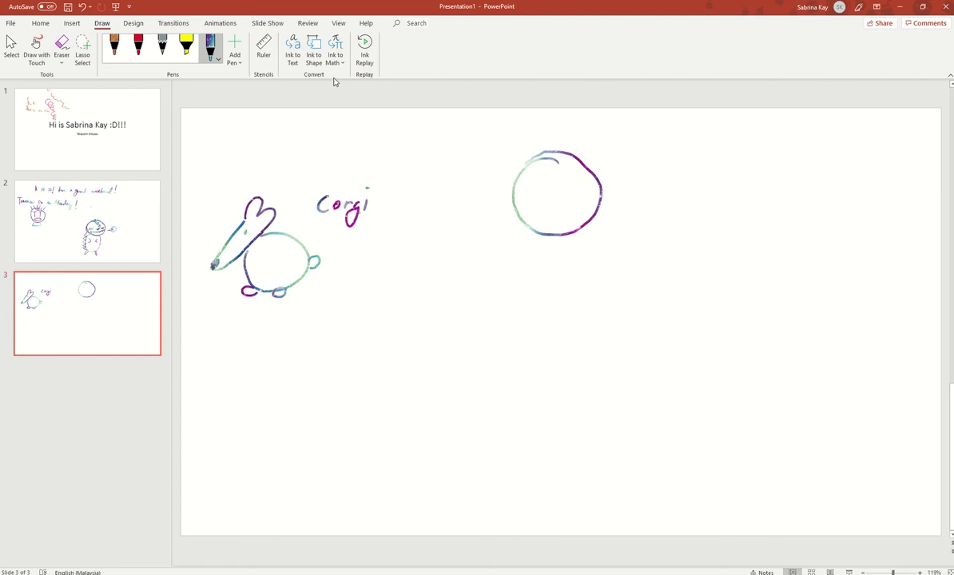
# - Give the circle eyes and a mouth, add body, legs and arms, and sketch an ice cream in hand
pyautogui.moveTo(520, 182)
pyautogui.mouseDown()
pyautogui.moveTo(537, 183)
pyautogui.moveTo(524, 197)
pyautogui.mouseUp()
pyautogui.moveTo(574, 179); pyautogui.dragTo(575, 192)
pyautogui.moveTo(547, 195)
pyautogui.mouseDown()
pyautogui.moveTo(516, 206)
pyautogui.moveTo(573, 210)
pyautogui.mouseUp()
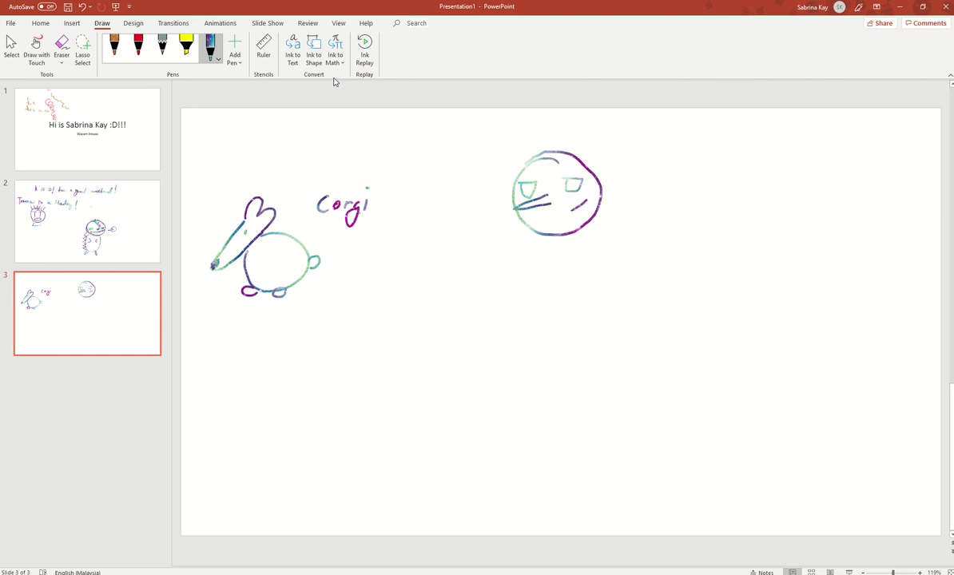
pyautogui.moveTo(598, 212)
pyautogui.mouseDown()
pyautogui.moveTo(605, 255)
pyautogui.moveTo(573, 336)
pyautogui.moveTo(595, 346)
pyautogui.moveTo(567, 350)
pyautogui.mouseUp()
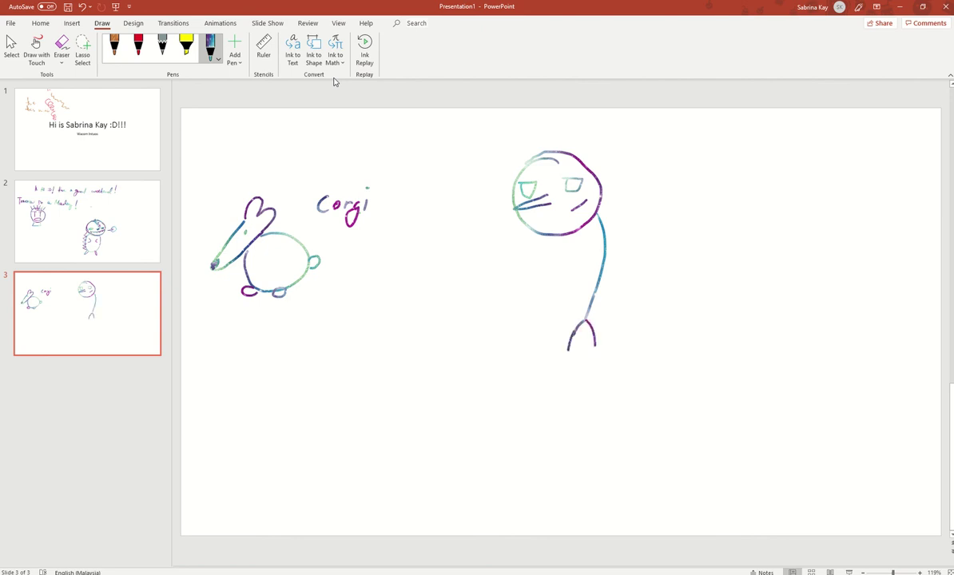
pyautogui.moveTo(604, 246)
pyautogui.mouseDown()
pyautogui.moveTo(617, 260)
pyautogui.moveTo(595, 294)
pyautogui.mouseUp()
pyautogui.moveTo(603, 231)
pyautogui.mouseDown()
pyautogui.moveTo(518, 257)
pyautogui.moveTo(521, 249)
pyautogui.moveTo(517, 279)
pyautogui.moveTo(514, 271)
pyautogui.mouseUp()
pyautogui.click(505, 252)
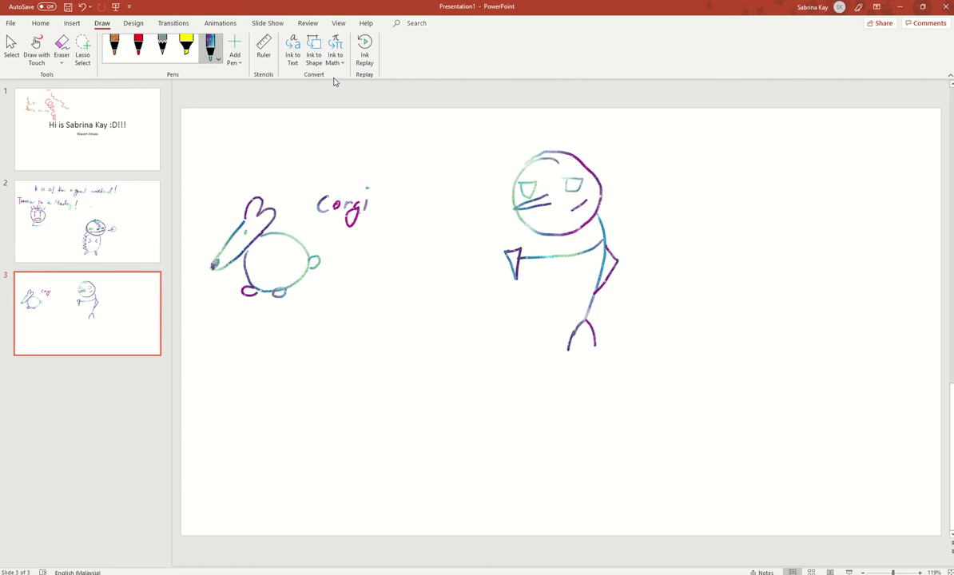
pyautogui.moveTo(512, 236)
pyautogui.mouseDown()
pyautogui.moveTo(505, 246)
pyautogui.moveTo(511, 232)
pyautogui.mouseUp()
# - Switch to the red pen and add a cherry atop the ice cream
pyautogui.click(138, 48)
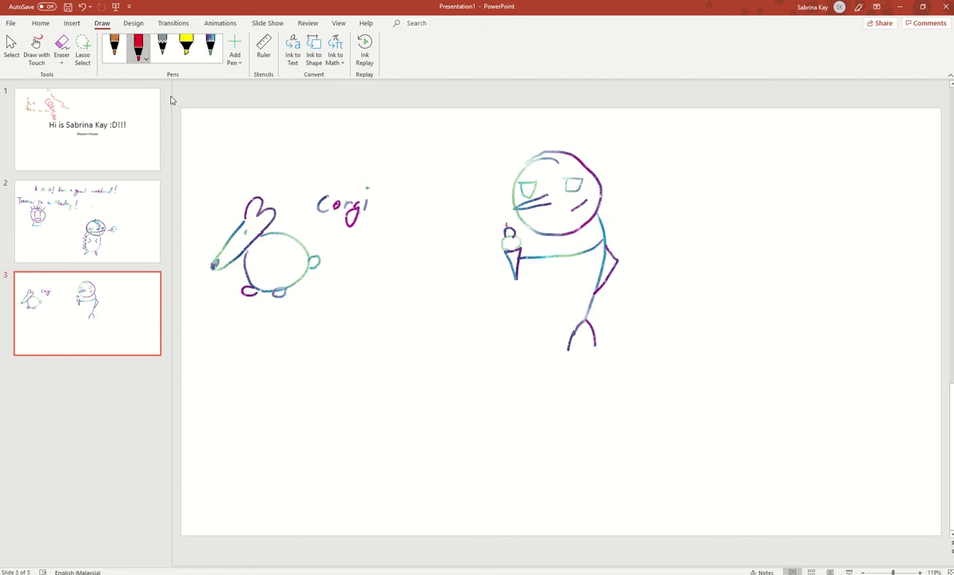
pyautogui.moveTo(508, 226); pyautogui.dragTo(505, 214)
pyautogui.click(139, 48)
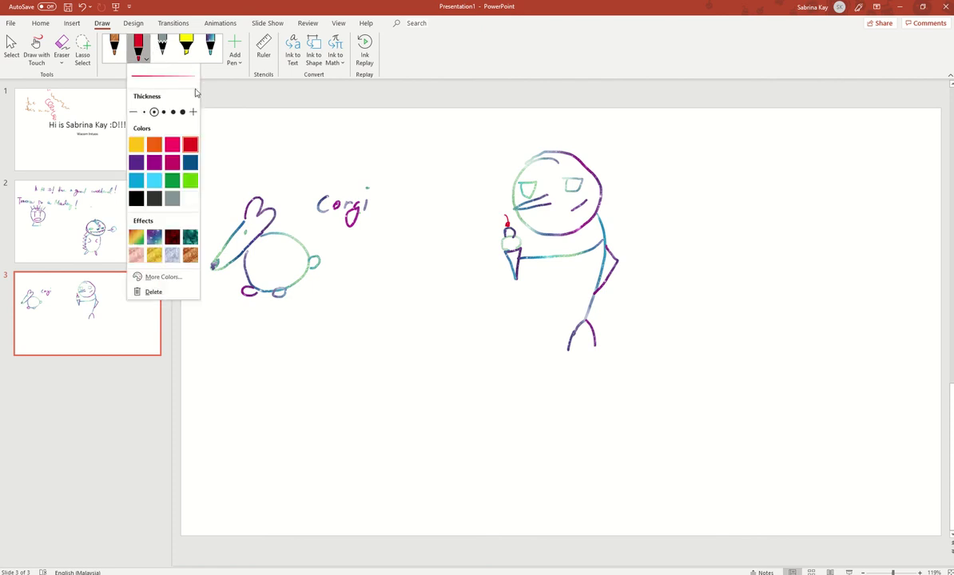
# - Write red 'HaHaHa!' beside the figure and underline it with an arrow
pyautogui.moveTo(652, 222)
pyautogui.mouseDown()
pyautogui.moveTo(652, 259)
pyautogui.moveTo(663, 257)
pyautogui.mouseUp()
pyautogui.moveTo(647, 242)
pyautogui.mouseDown()
pyautogui.moveTo(665, 240)
pyautogui.moveTo(677, 257)
pyautogui.mouseUp()
pyautogui.moveTo(685, 224)
pyautogui.mouseDown()
pyautogui.moveTo(686, 257)
pyautogui.moveTo(692, 238)
pyautogui.moveTo(695, 257)
pyautogui.moveTo(715, 258)
pyautogui.mouseUp()
pyautogui.moveTo(724, 223)
pyautogui.mouseDown()
pyautogui.moveTo(724, 257)
pyautogui.moveTo(742, 257)
pyautogui.mouseUp()
pyautogui.moveTo(721, 241)
pyautogui.mouseDown()
pyautogui.moveTo(744, 240)
pyautogui.moveTo(757, 255)
pyautogui.mouseUp()
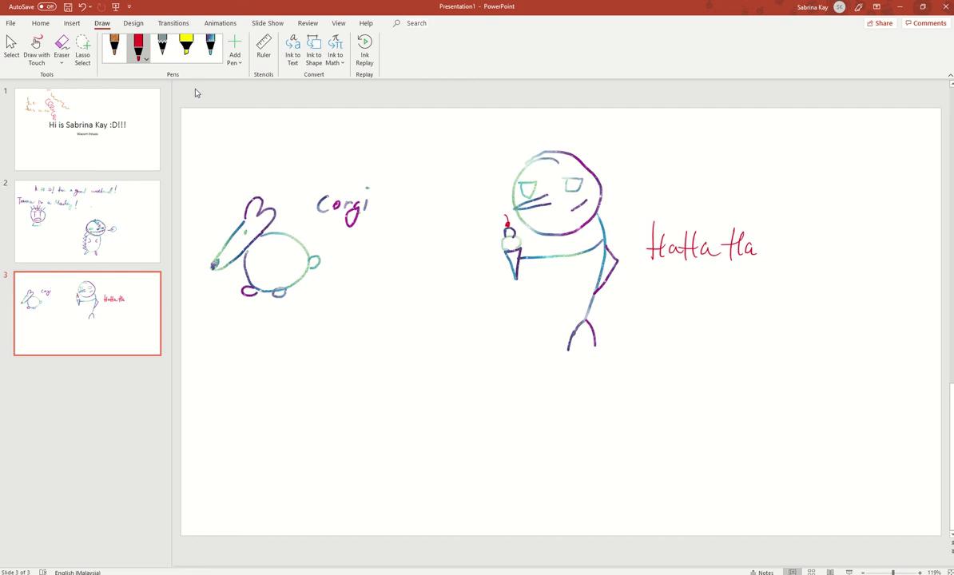
pyautogui.moveTo(780, 218); pyautogui.dragTo(769, 254)
pyautogui.click(769, 262)
pyautogui.moveTo(656, 271)
pyautogui.mouseDown()
pyautogui.moveTo(758, 277)
pyautogui.moveTo(680, 279)
pyautogui.mouseUp()
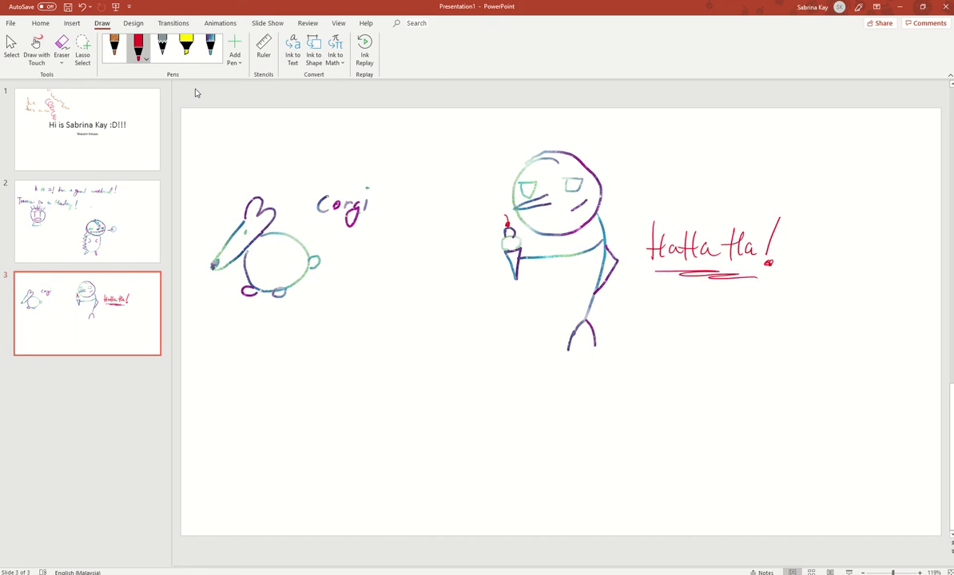
pyautogui.moveTo(752, 272)
pyautogui.mouseDown()
pyautogui.moveTo(765, 278)
pyautogui.moveTo(756, 282)
pyautogui.mouseUp()
pyautogui.moveTo(754, 276); pyautogui.dragTo(764, 280)
# - With the Galaxy pen, draw a dog's head, eyes, ears and tongue below the corgi
pyautogui.click(204, 50)
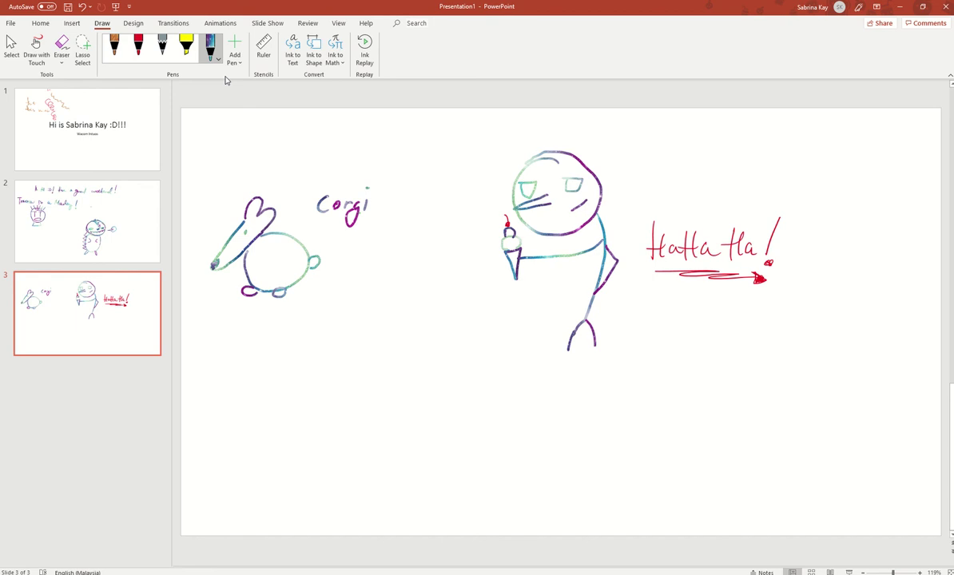
pyautogui.moveTo(406, 339)
pyautogui.mouseDown()
pyautogui.moveTo(376, 377)
pyautogui.moveTo(412, 342)
pyautogui.moveTo(431, 361)
pyautogui.mouseUp()
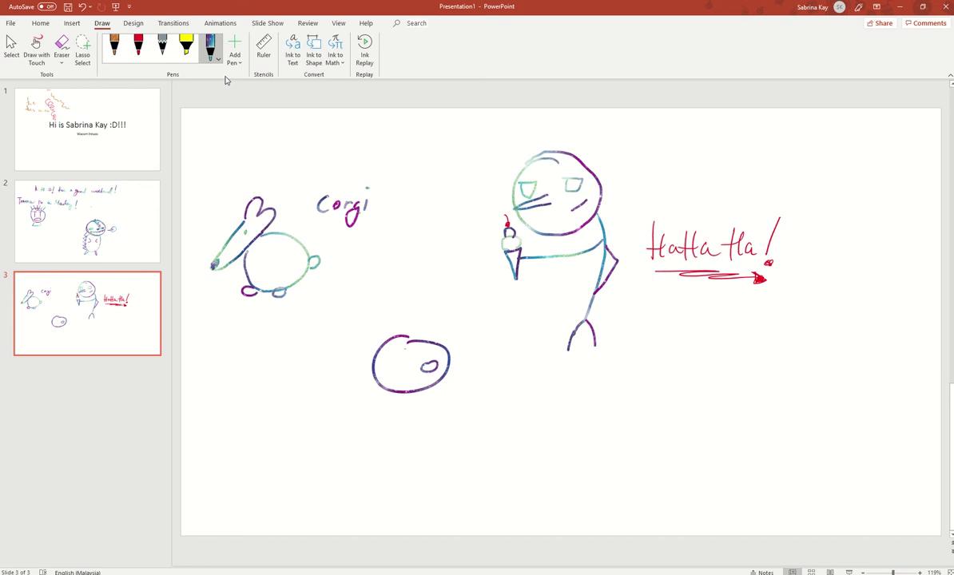
pyautogui.moveTo(393, 355); pyautogui.dragTo(391, 357)
pyautogui.moveTo(412, 350); pyautogui.dragTo(408, 352)
pyautogui.moveTo(372, 348)
pyautogui.mouseDown()
pyautogui.moveTo(340, 350)
pyautogui.moveTo(362, 362)
pyautogui.mouseUp()
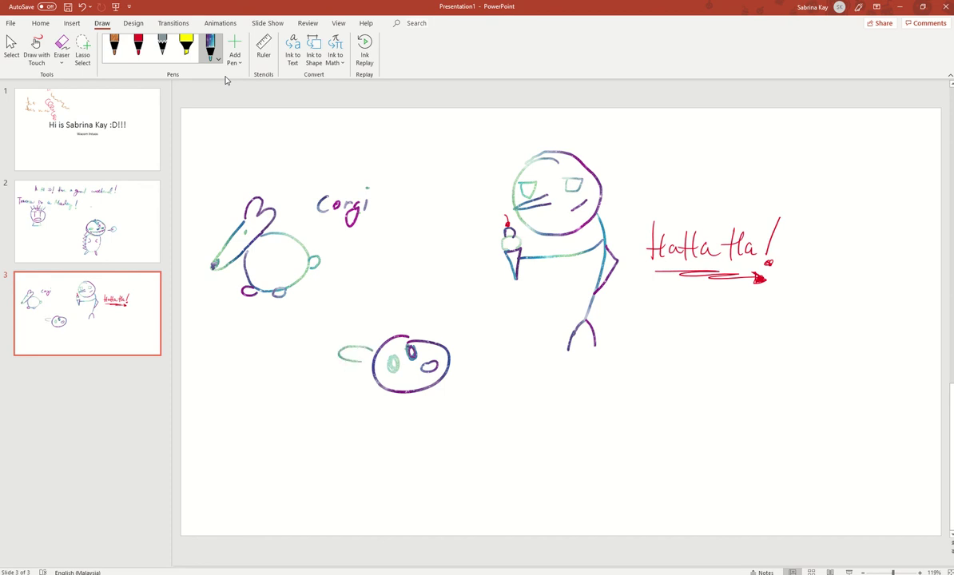
pyautogui.moveTo(404, 335)
pyautogui.mouseDown()
pyautogui.moveTo(412, 316)
pyautogui.moveTo(422, 328)
pyautogui.mouseUp()
pyautogui.moveTo(391, 379)
pyautogui.mouseDown()
pyautogui.moveTo(409, 381)
pyautogui.moveTo(397, 384)
pyautogui.moveTo(425, 435)
pyautogui.mouseUp()
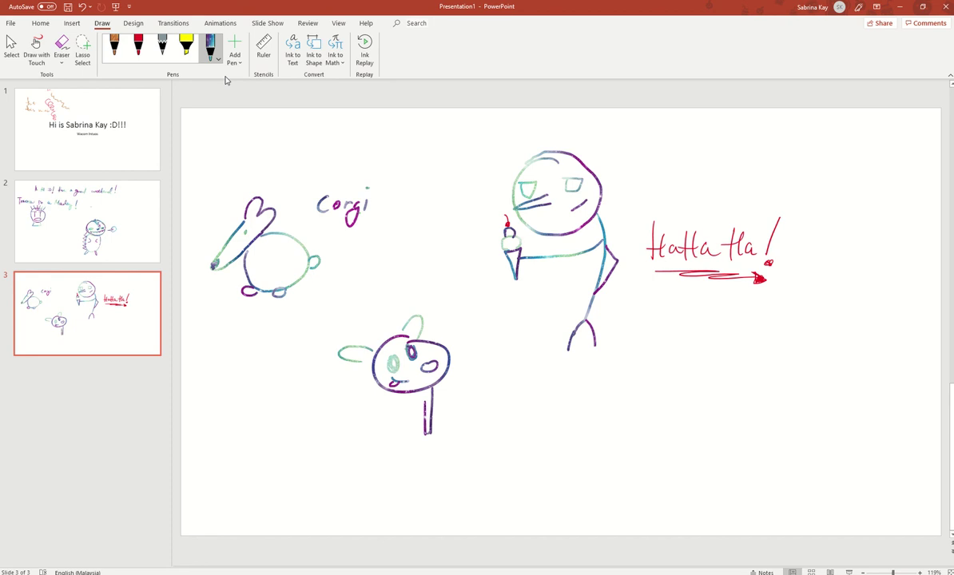
# - Add the dog's legs, back outline, feet and body detail strokes
pyautogui.moveTo(400, 404); pyautogui.dragTo(393, 439)
pyautogui.moveTo(382, 388)
pyautogui.mouseDown()
pyautogui.moveTo(366, 431)
pyautogui.moveTo(376, 444)
pyautogui.mouseUp()
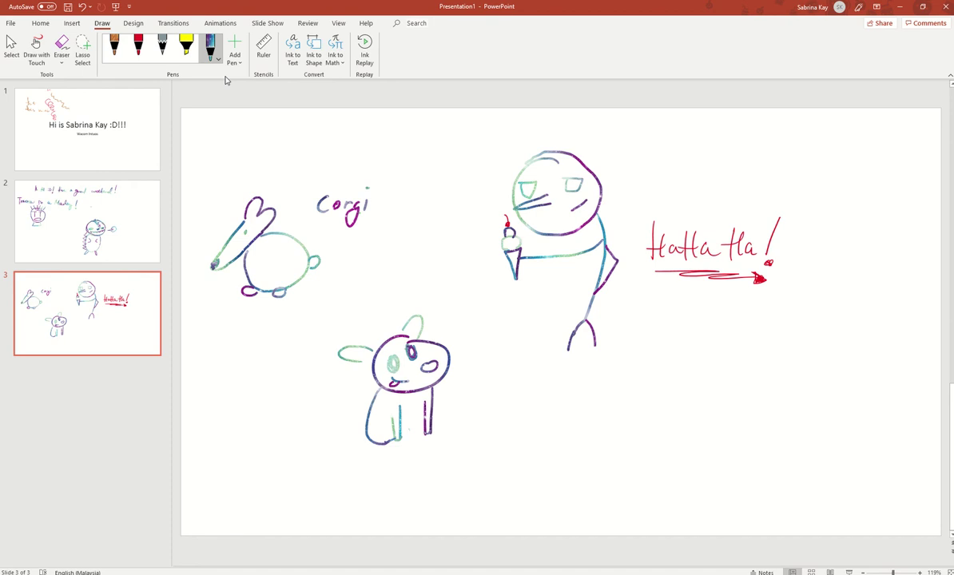
pyautogui.moveTo(424, 417); pyautogui.dragTo(409, 434)
pyautogui.moveTo(356, 395)
pyautogui.mouseDown()
pyautogui.moveTo(371, 410)
pyautogui.moveTo(357, 416)
pyautogui.moveTo(407, 443)
pyautogui.mouseUp()
pyautogui.moveTo(380, 412); pyautogui.dragTo(364, 429)
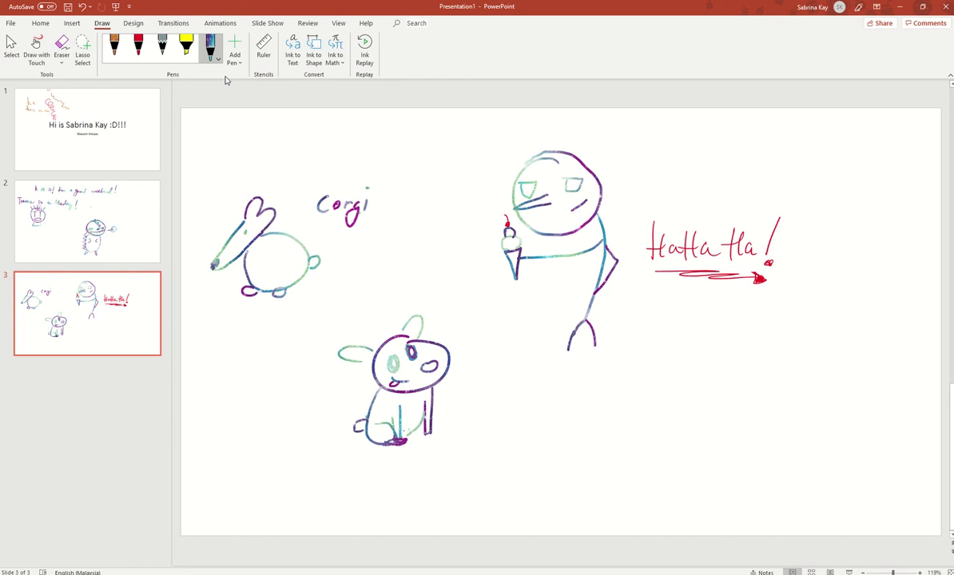
pyautogui.moveTo(391, 389)
pyautogui.mouseDown()
pyautogui.moveTo(389, 405)
pyautogui.moveTo(391, 387)
pyautogui.moveTo(419, 420)
pyautogui.mouseUp()
pyautogui.moveTo(392, 380); pyautogui.dragTo(391, 393)
# - Circle the figure's head and ice cream, draw an arrow at its face, and write 'HaHa' below
pyautogui.moveTo(542, 129)
pyautogui.mouseDown()
pyautogui.moveTo(454, 254)
pyautogui.moveTo(559, 155)
pyautogui.mouseUp()
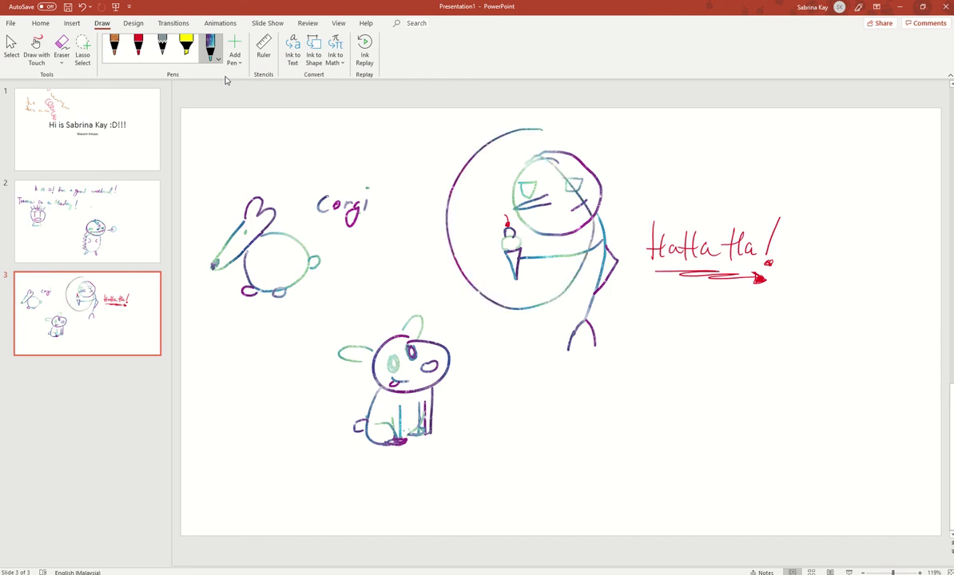
pyautogui.moveTo(416, 165); pyautogui.dragTo(513, 201)
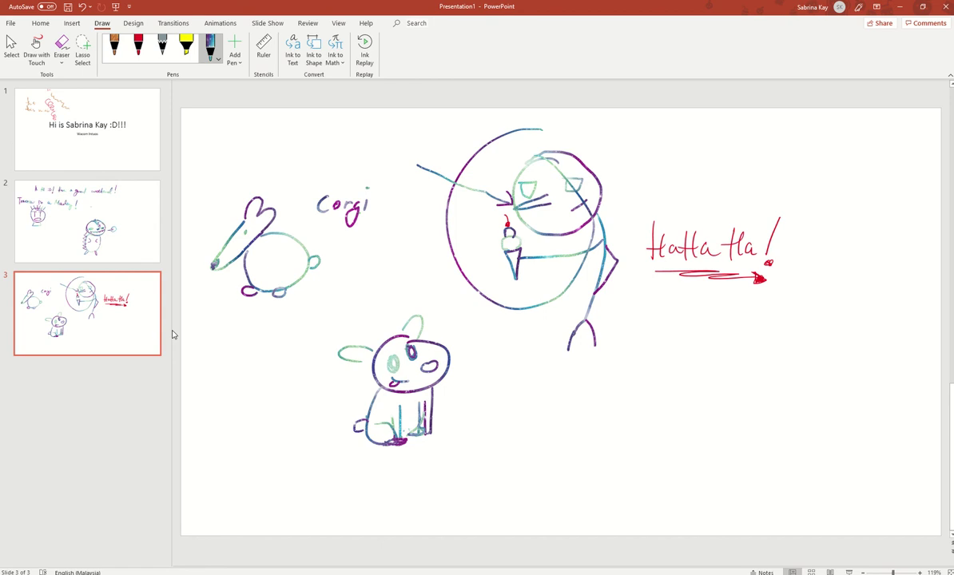
pyautogui.moveTo(524, 396)
pyautogui.mouseDown()
pyautogui.moveTo(526, 438)
pyautogui.moveTo(559, 431)
pyautogui.mouseUp()
pyautogui.moveTo(565, 396)
pyautogui.mouseDown()
pyautogui.moveTo(566, 437)
pyautogui.moveTo(577, 418)
pyautogui.moveTo(575, 432)
pyautogui.moveTo(597, 423)
pyautogui.mouseUp()
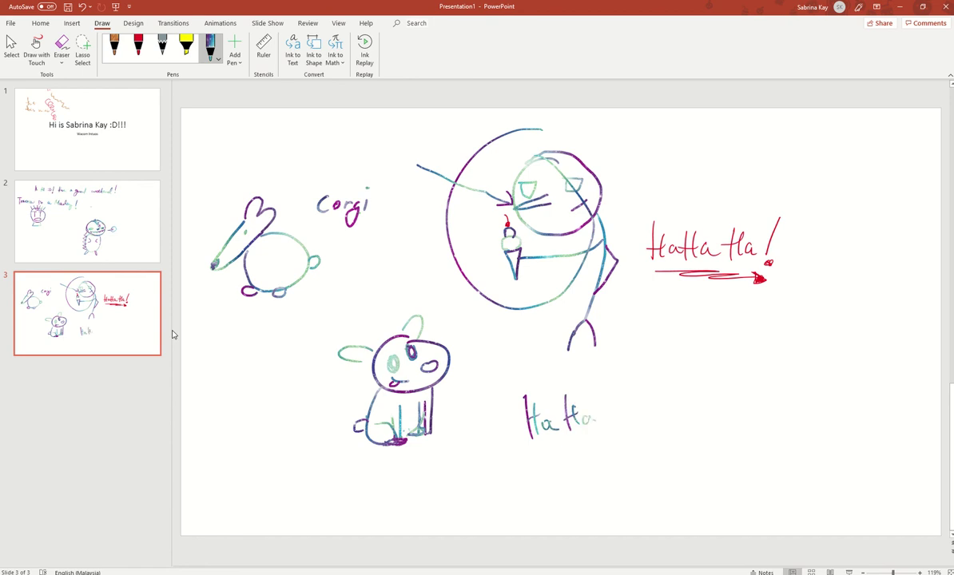
# - Handwrite 'See you next' to the right of the figure
pyautogui.moveTo(671, 373)
pyautogui.mouseDown()
pyautogui.moveTo(658, 397)
pyautogui.moveTo(737, 390)
pyautogui.moveTo(735, 408)
pyautogui.moveTo(759, 384)
pyautogui.moveTo(826, 389)
pyautogui.mouseUp()
pyautogui.moveTo(828, 380)
pyautogui.mouseDown()
pyautogui.moveTo(841, 390)
pyautogui.moveTo(829, 391)
pyautogui.mouseUp()
pyautogui.moveTo(849, 369)
pyautogui.mouseDown()
pyautogui.moveTo(849, 390)
pyautogui.moveTo(857, 377)
pyautogui.mouseUp()
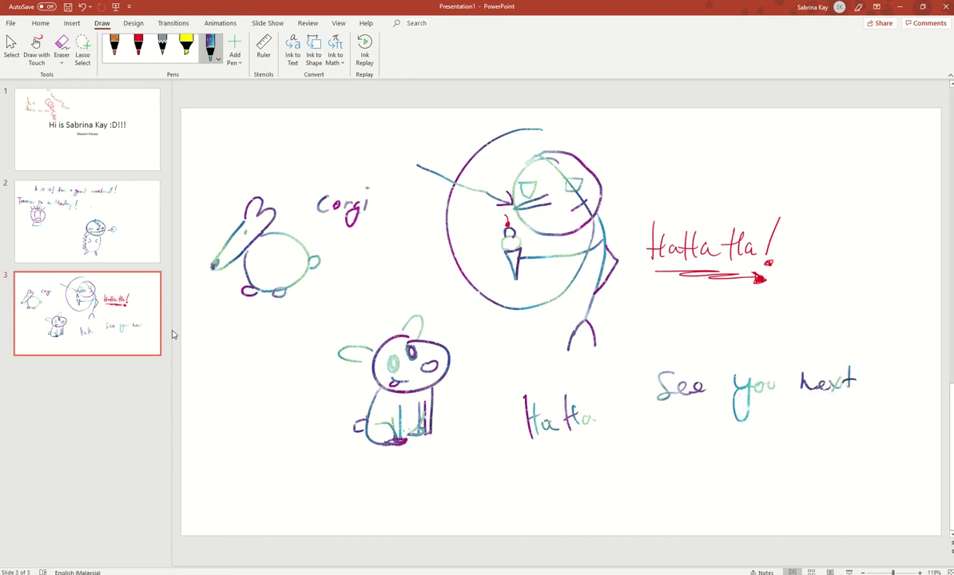